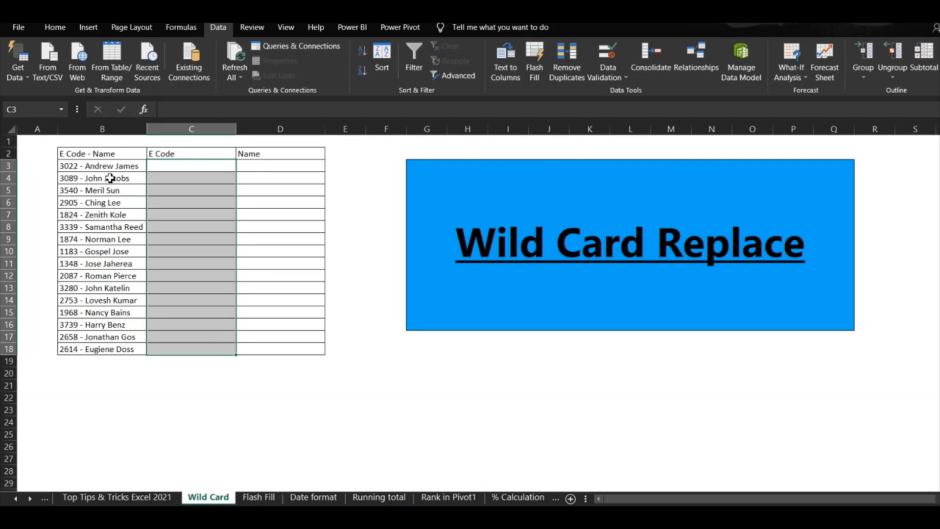
- Copy the combined code-and-name entries in B3:B18 into both the E Code and Name columns, starting at C3 and D3
left_click(122, 168)
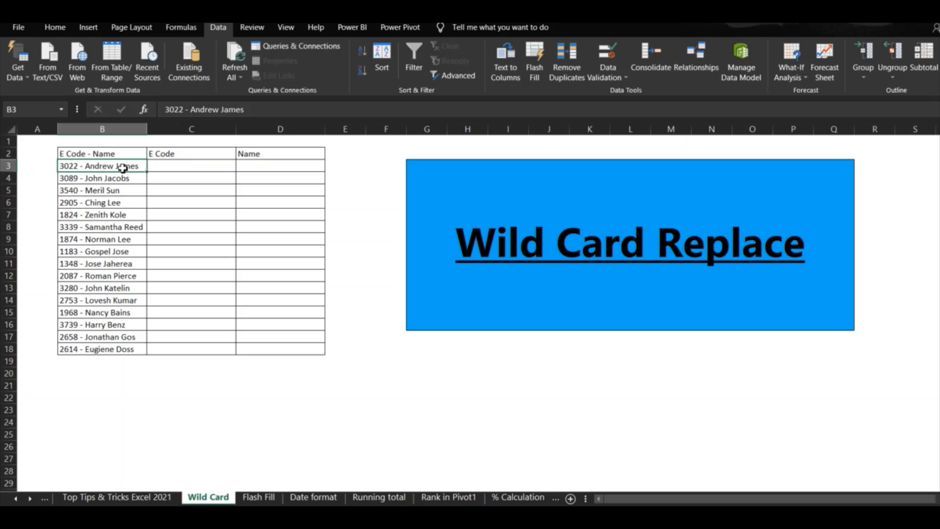
key("ctrl+shift+Down")
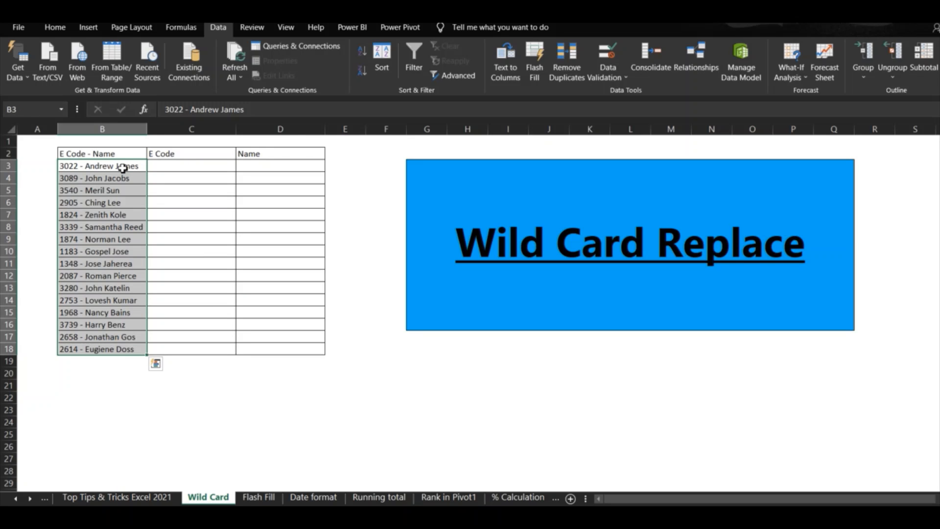
key("ctrl+c")
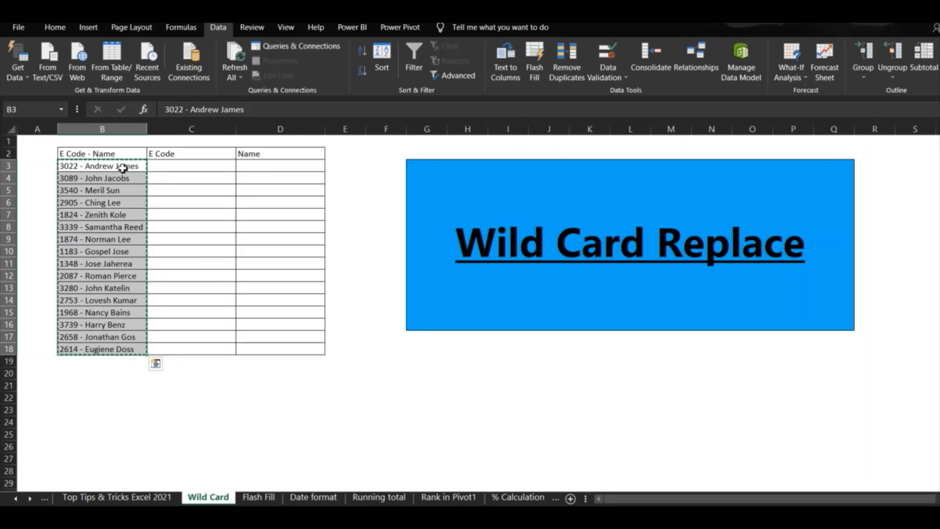
key("Right")
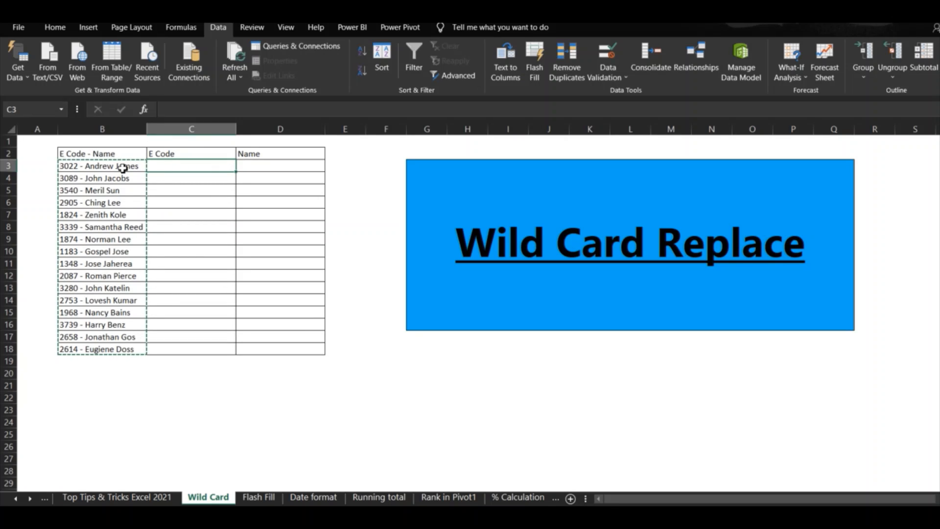
key("ctrl+v")
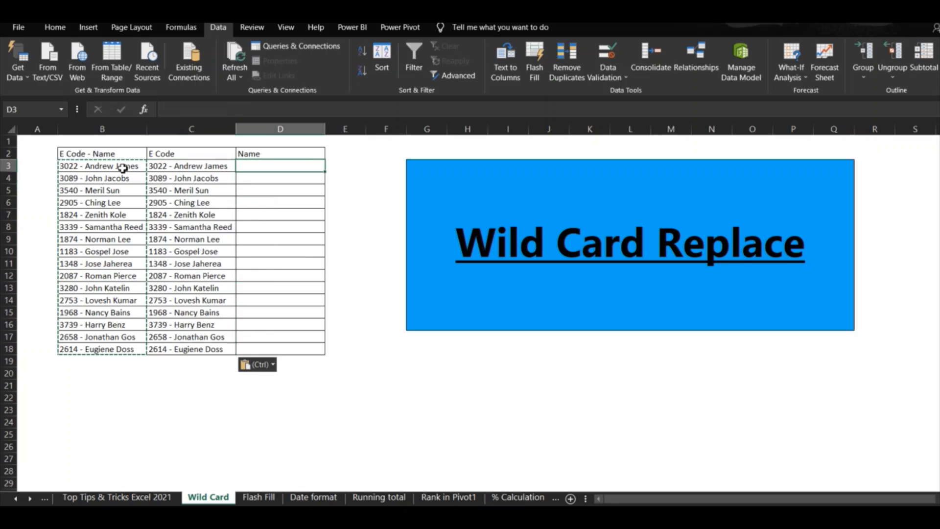
key("Right")
key("ctrl+v")
key("Left")
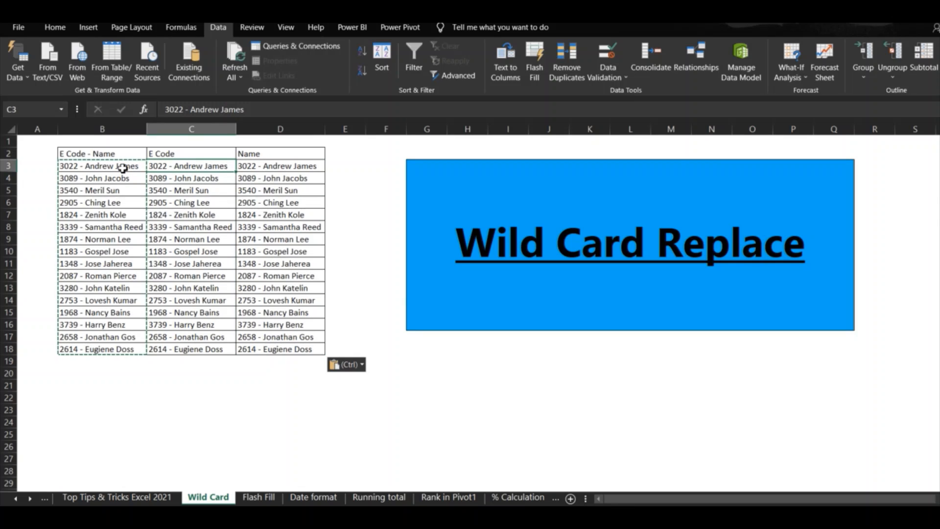
key("Escape")
- Replace every " - *" match in C3:C18 with nothing so that only the employee codes remain
key("ctrl+shift+Down")
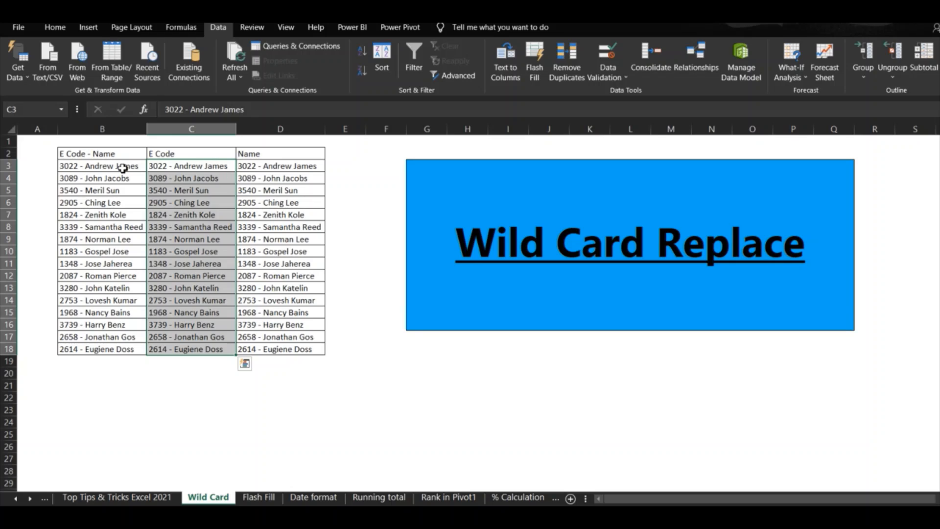
key("ctrl+h")
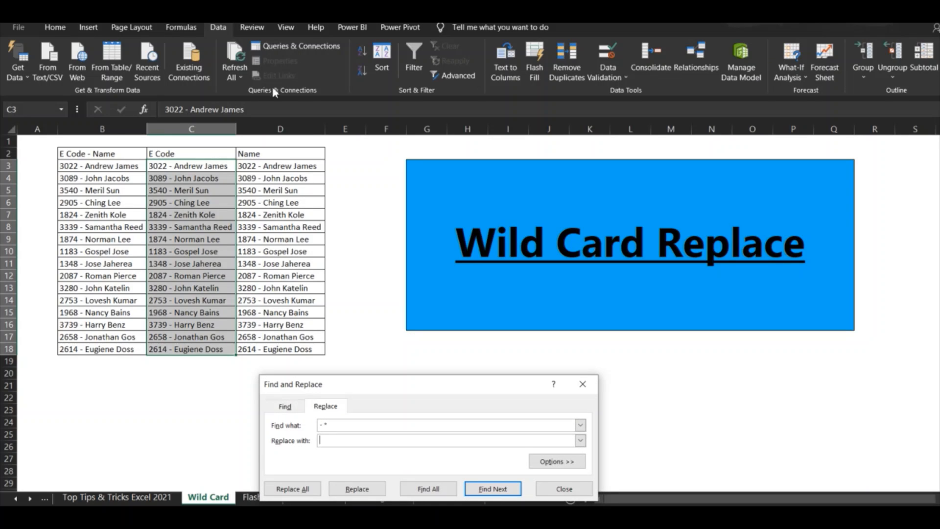
left_click_drag(407, 387, 401, 337)
left_click_drag(338, 376, 295, 375)
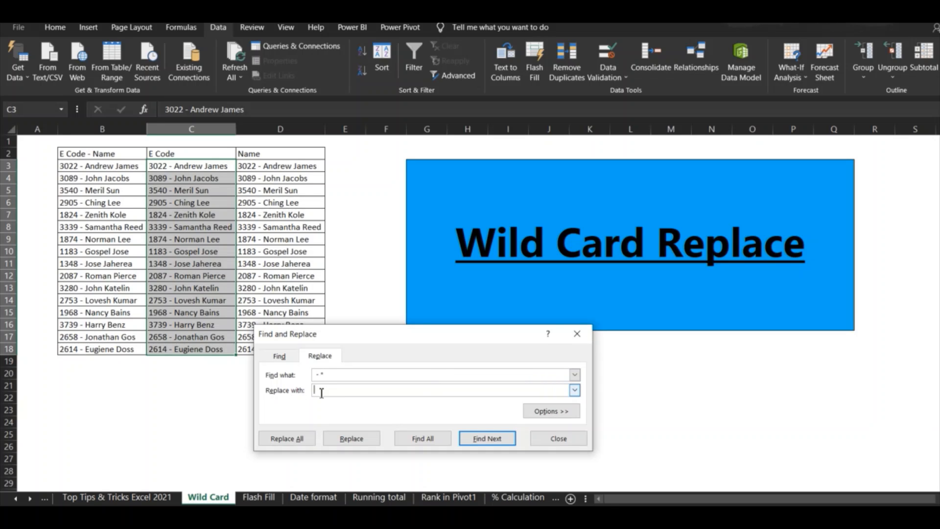
left_click(300, 438)
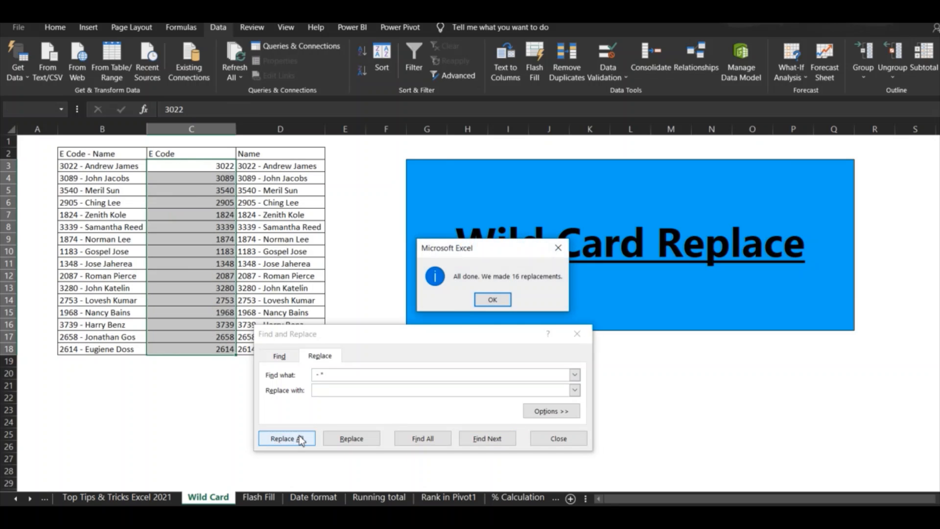
left_click(502, 300)
left_click(558, 438)
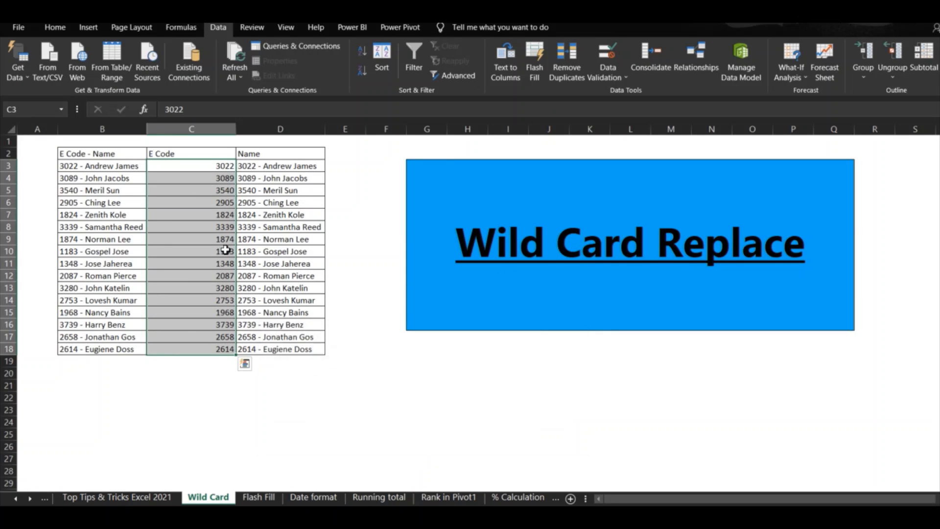
- Replace every "* - " match in D3:D18 with nothing so that only the names remain
left_click(287, 169)
left_click_drag(288, 170, 295, 349)
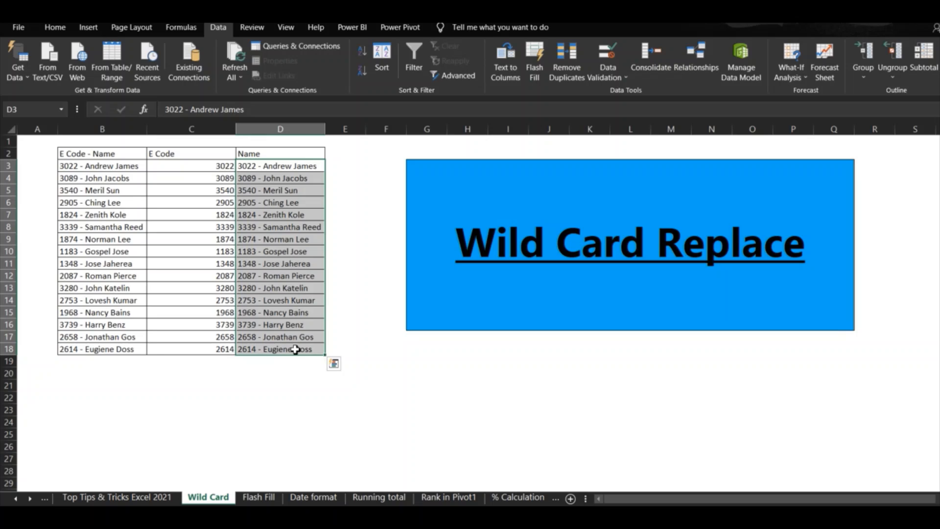
key("ctrl+h")
left_click(333, 390)
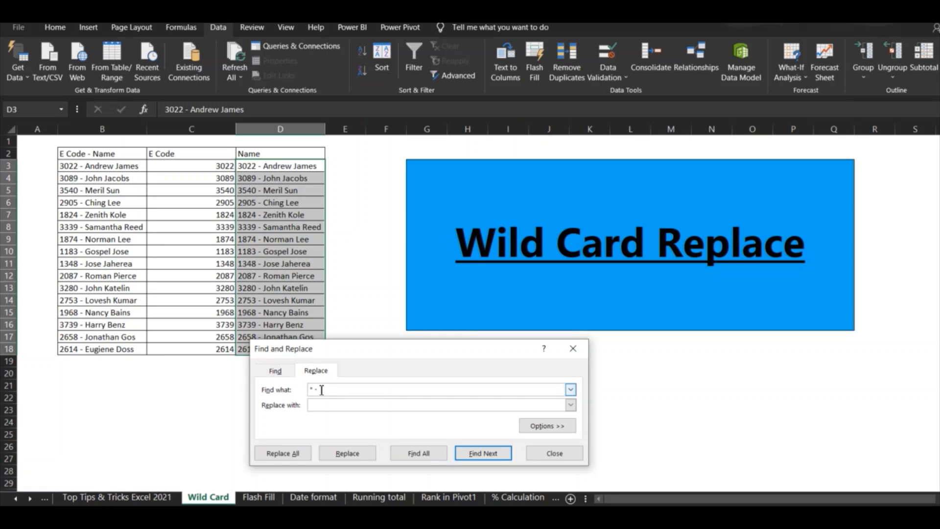
left_click_drag(322, 390, 317, 390)
left_click(328, 404)
left_click(300, 455)
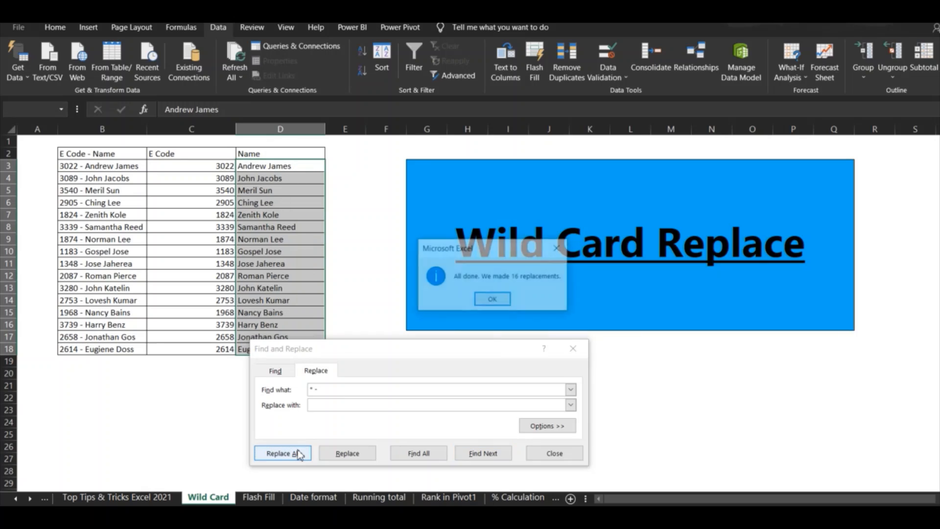
left_click(490, 298)
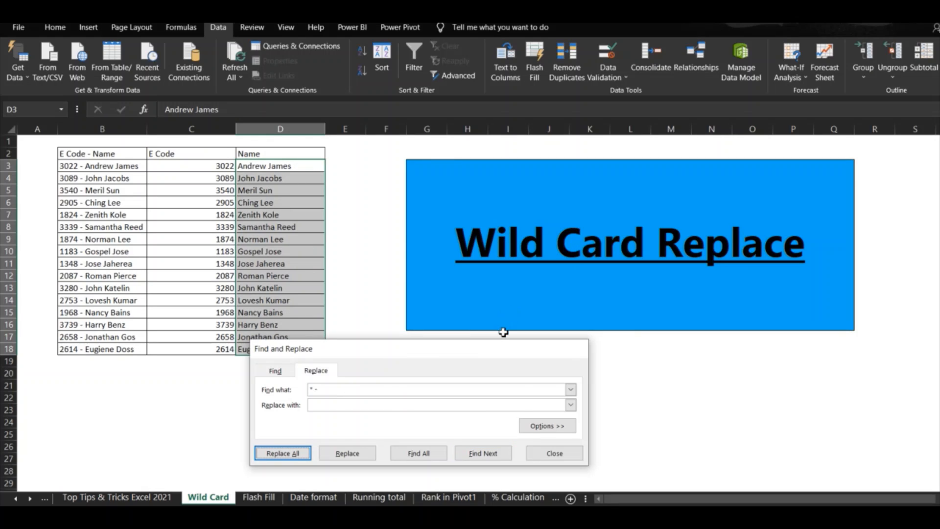
key("Escape")
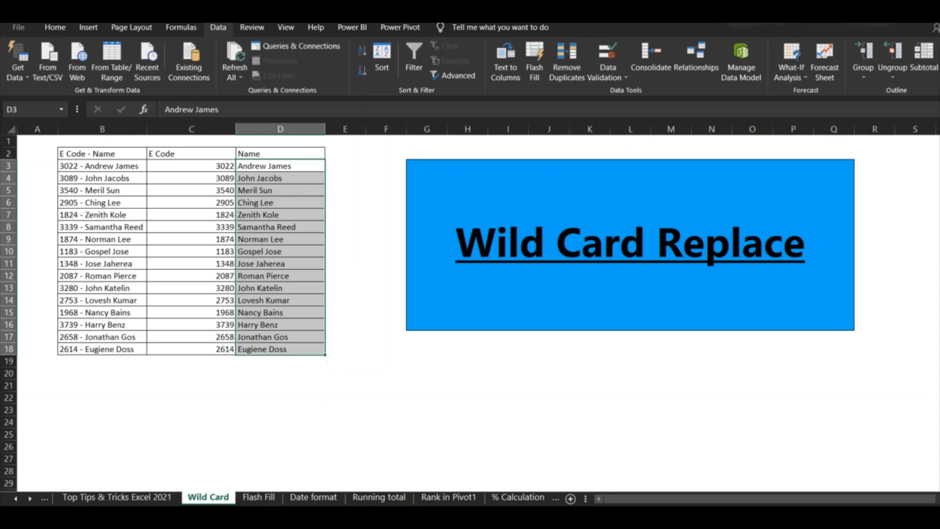
- On the Flash Fill sheet, enter the first employee's code in C3 and flash fill the rest of the E Code column
left_click(254, 498)
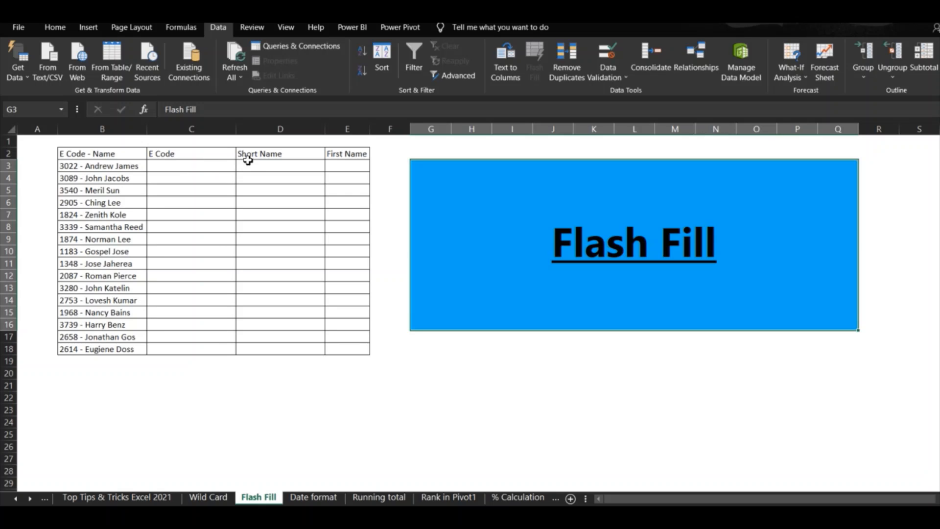
left_click(195, 168)
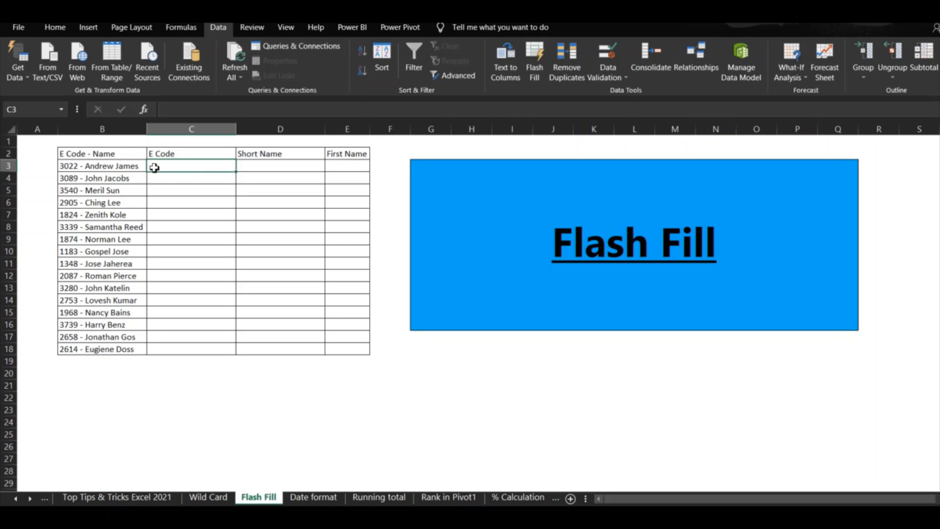
type("3022")
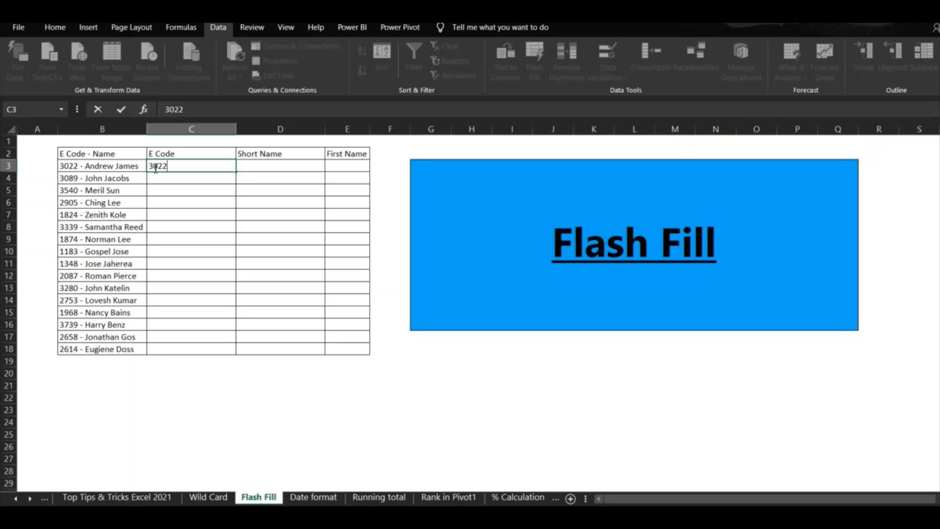
key("Return")
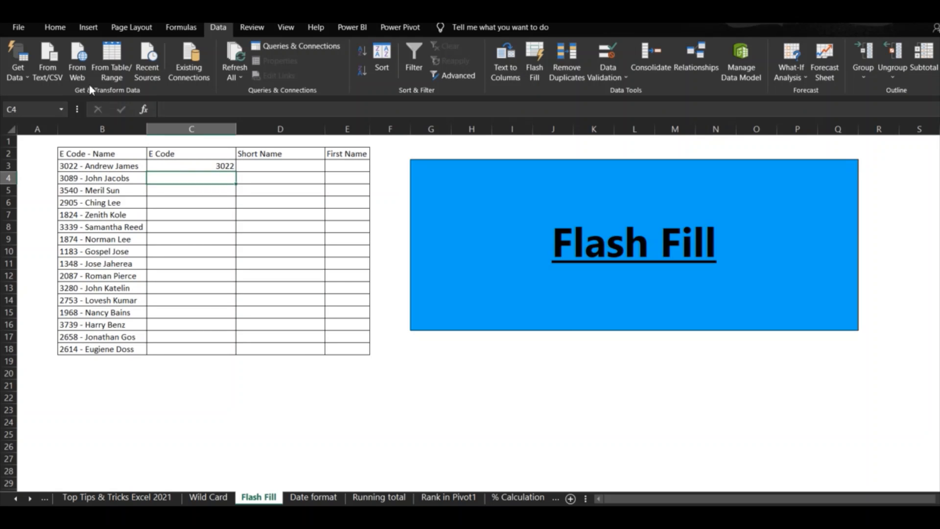
left_click(57, 28)
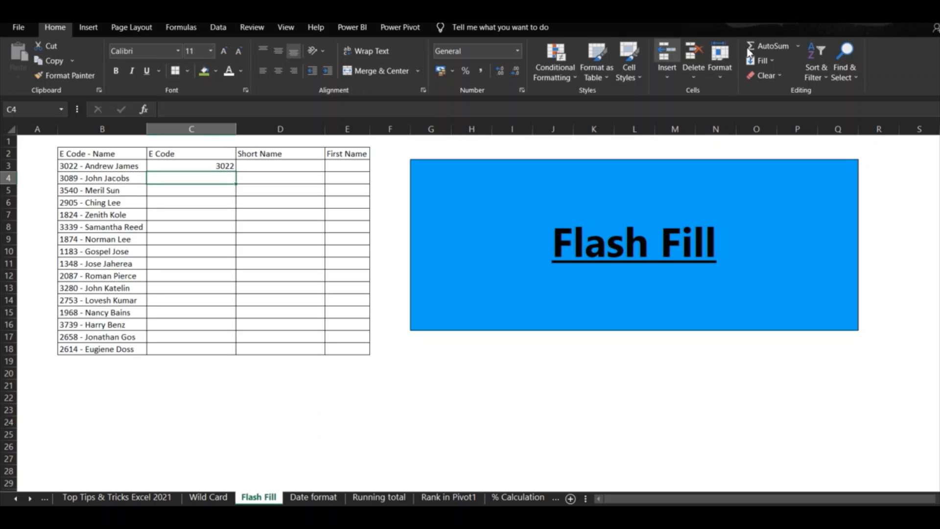
left_click(775, 63)
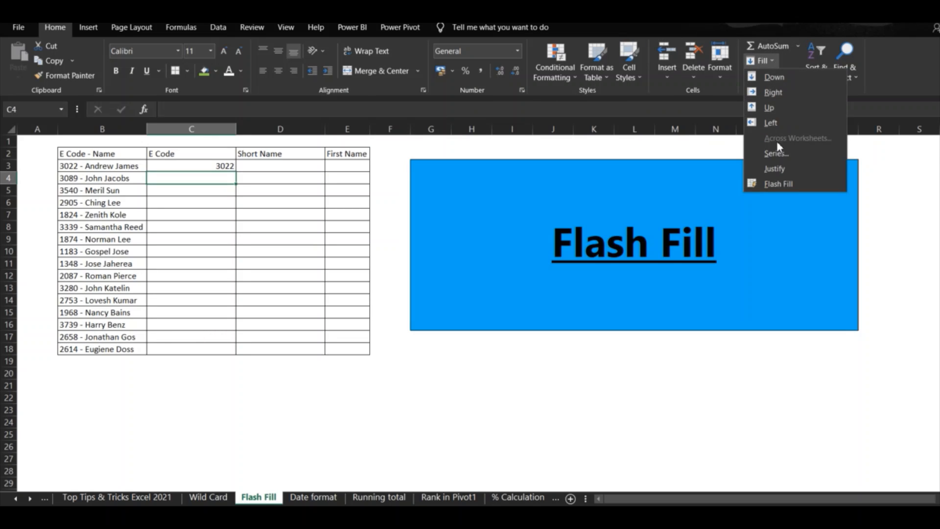
left_click(779, 185)
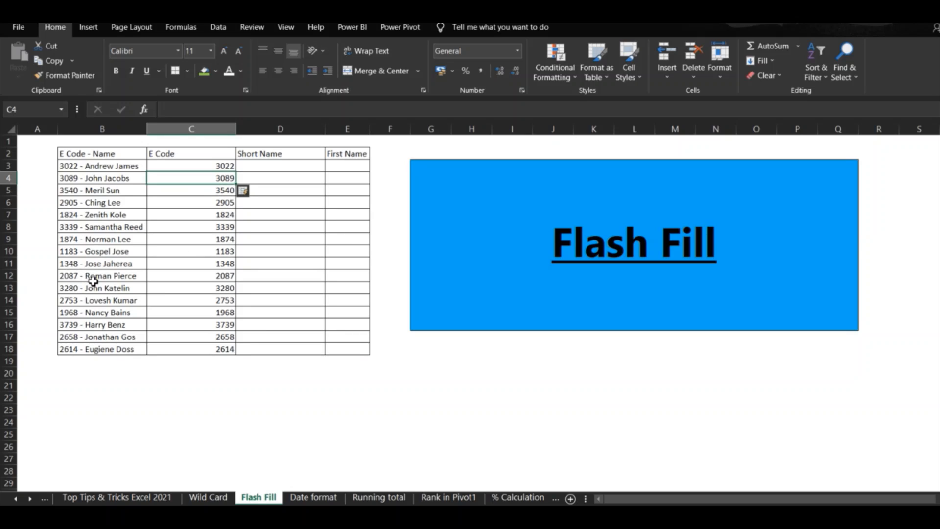
- Enter the first employee's uppercase initials in D3 and flash fill the rest of the Short Name column
left_click(295, 167)
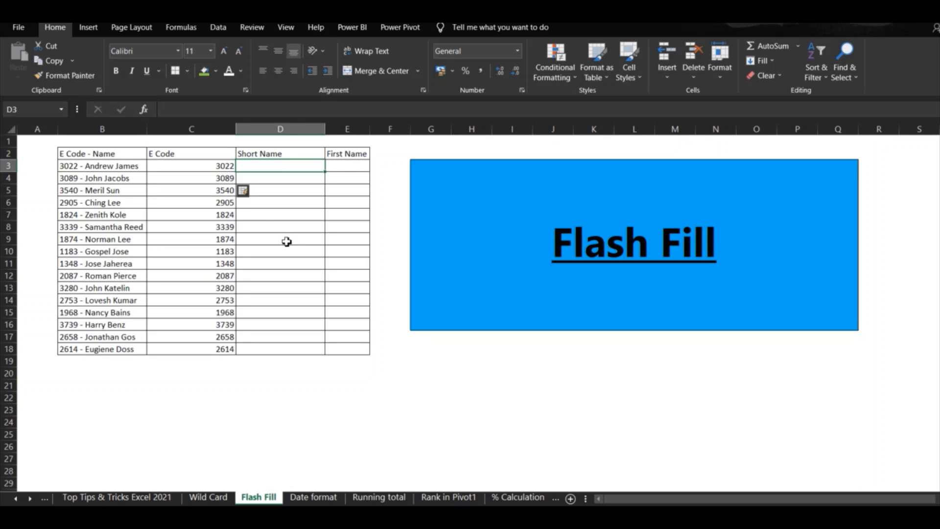
type("aj")
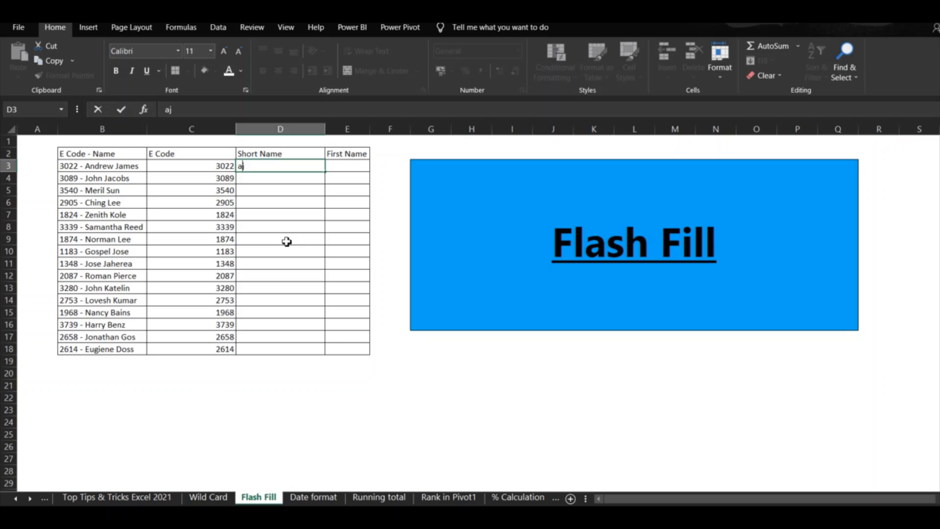
key("BackSpace")
key("BackSpace")
type("AJ")
key("Return")
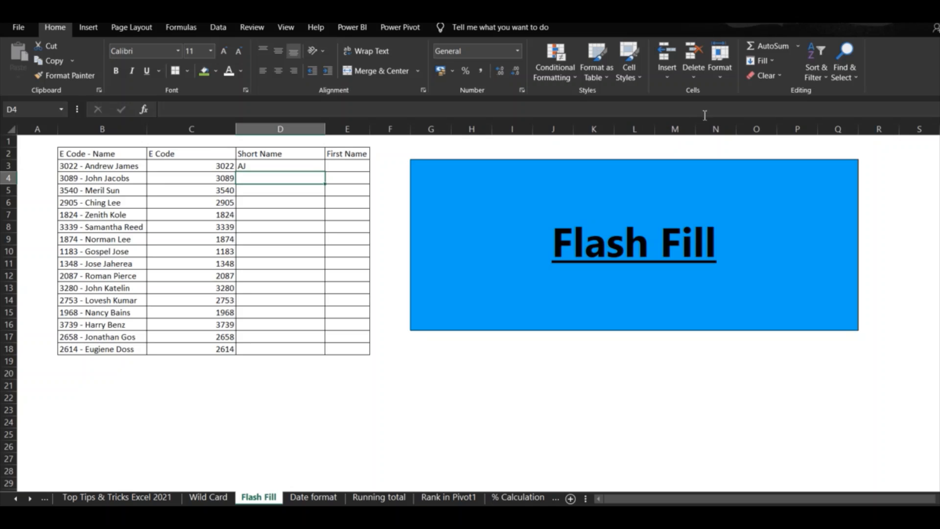
left_click(774, 63)
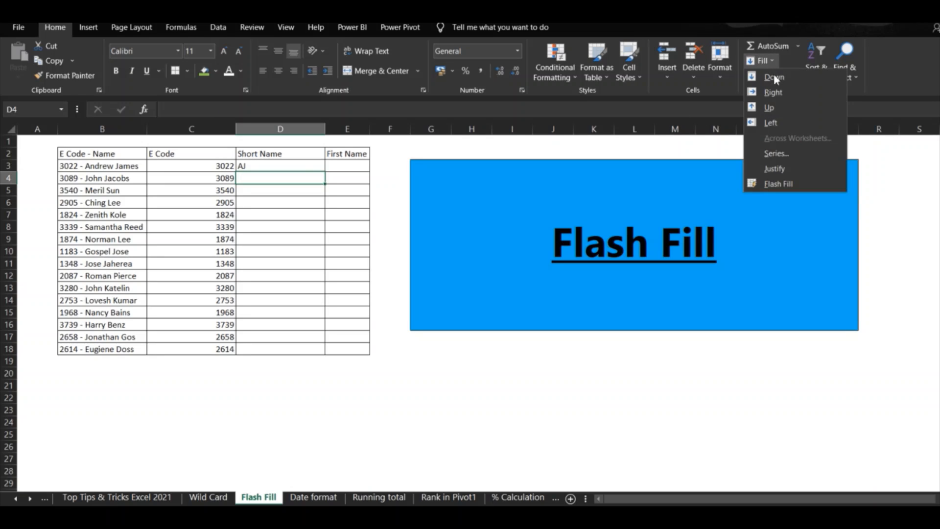
left_click(780, 181)
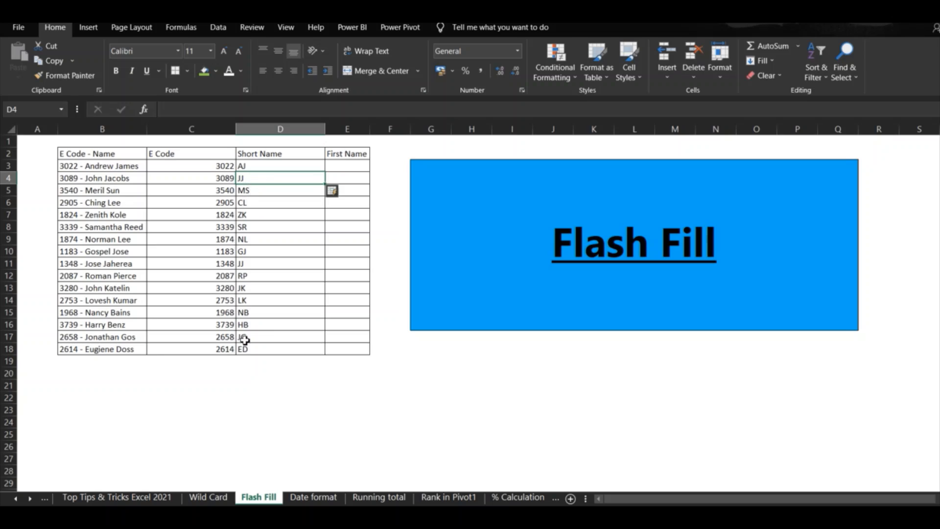
- Enter the first employee's first name in E3 and flash fill the rest of the First Name column
left_click(356, 166)
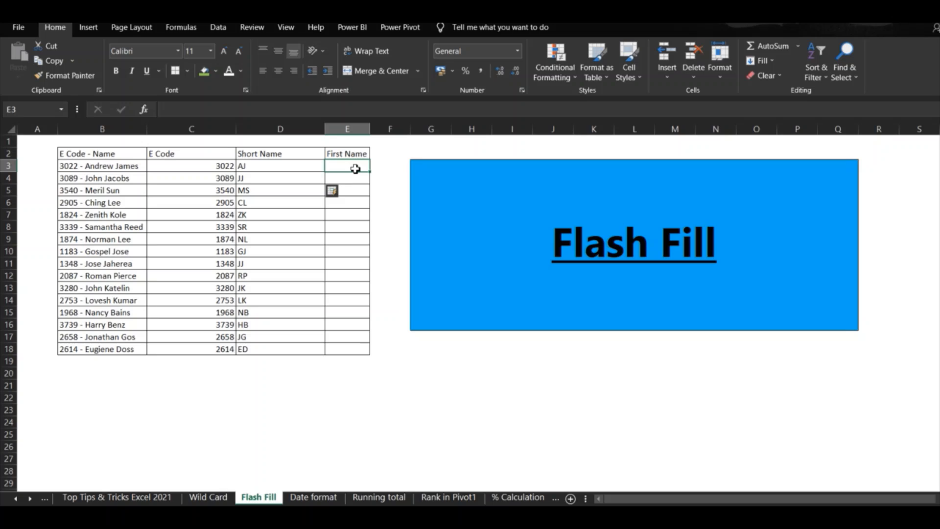
type("Adre")
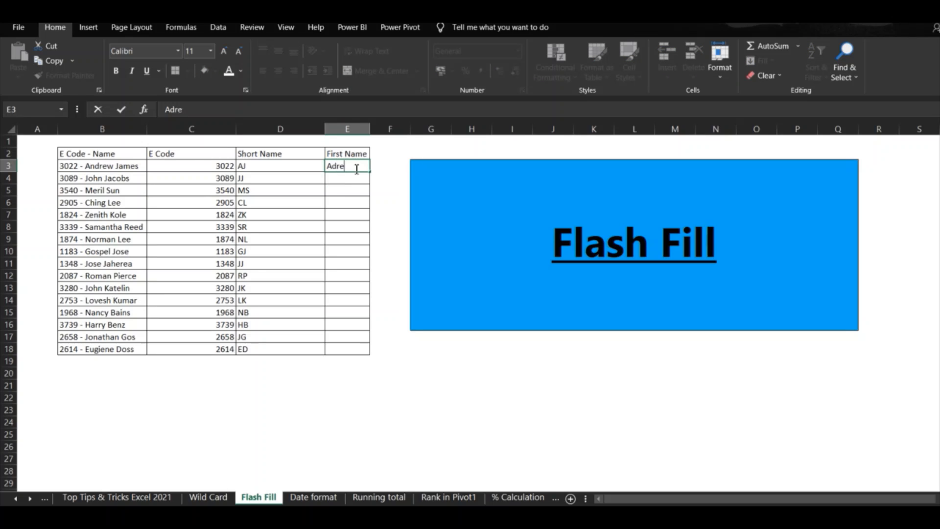
type("w")
key("BackSpace")
key("BackSpace")
type("rew")
key("Return")
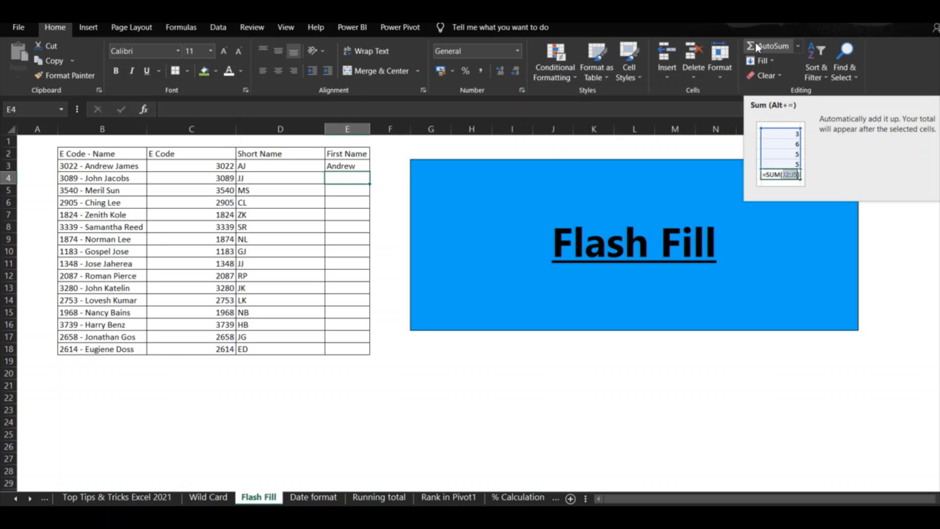
left_click(772, 61)
left_click(779, 183)
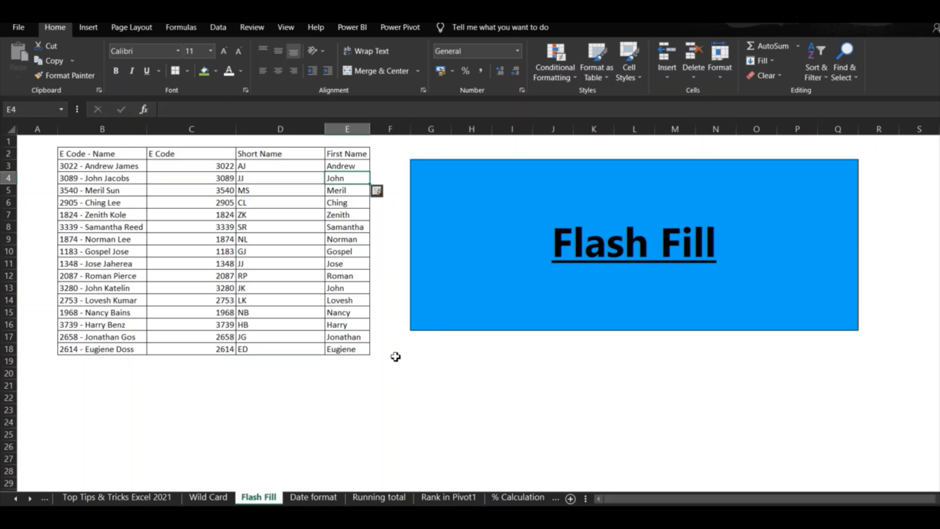
- On the Date format sheet, convert the dot-separated dates in B3:B11 to real dates using Text to Columns with the DMY date format
left_click(314, 497)
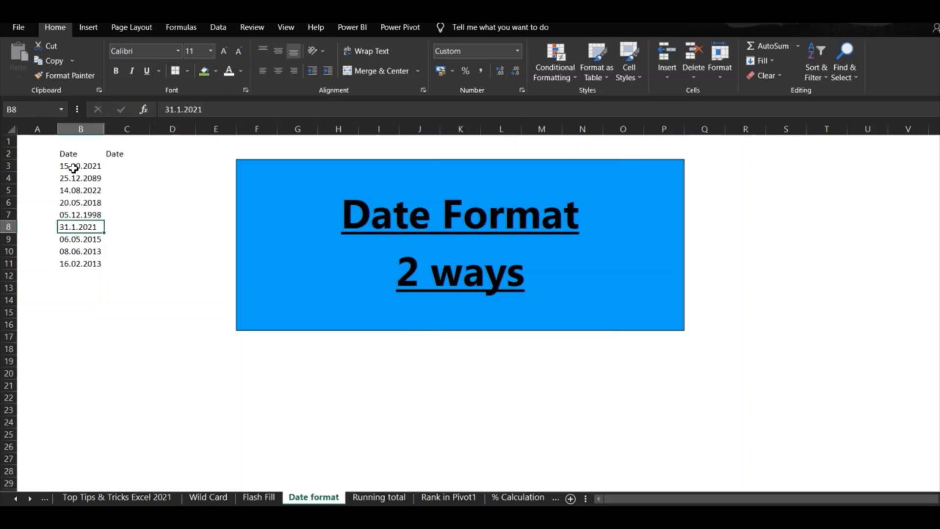
left_click_drag(73, 168, 79, 266)
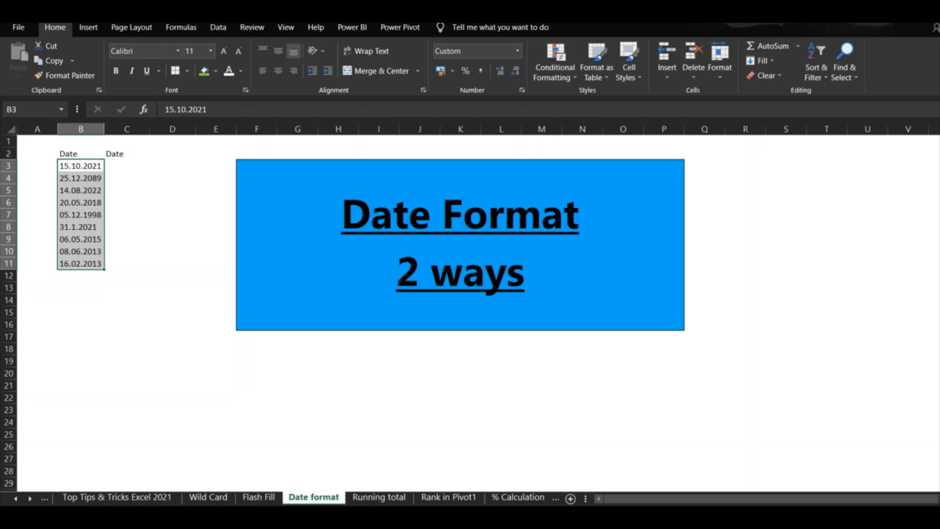
left_click(222, 29)
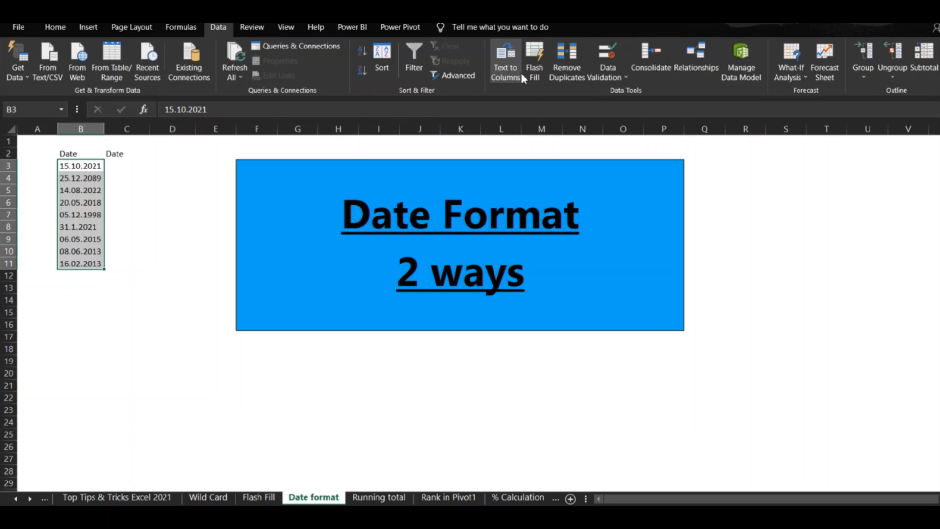
left_click(517, 76)
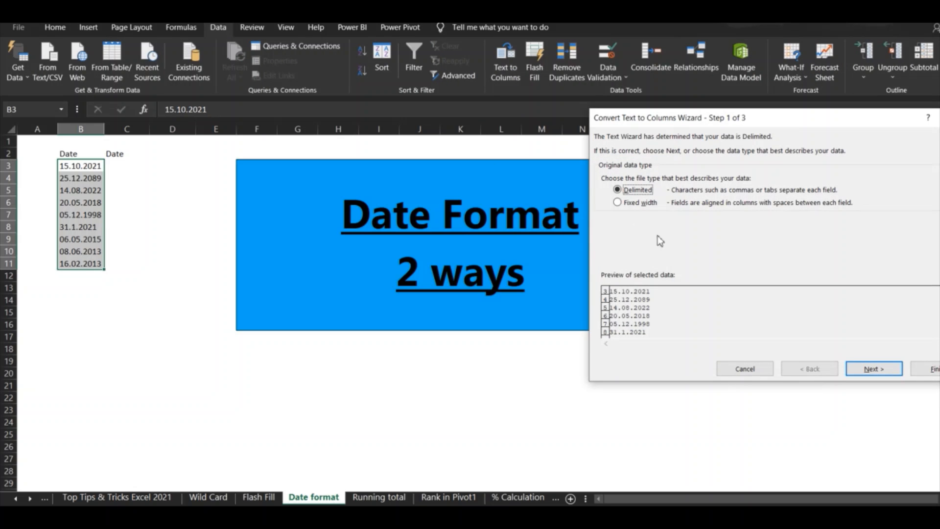
left_click_drag(739, 124, 374, 143)
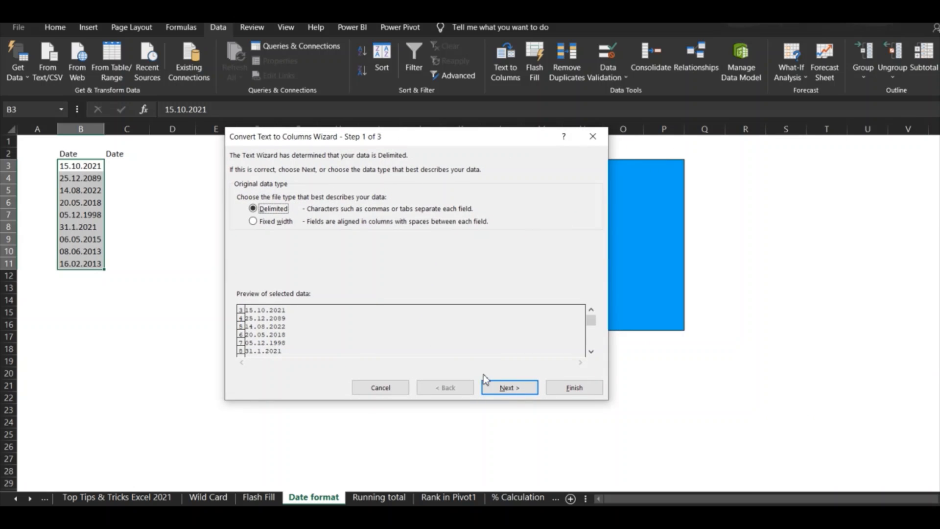
left_click(504, 388)
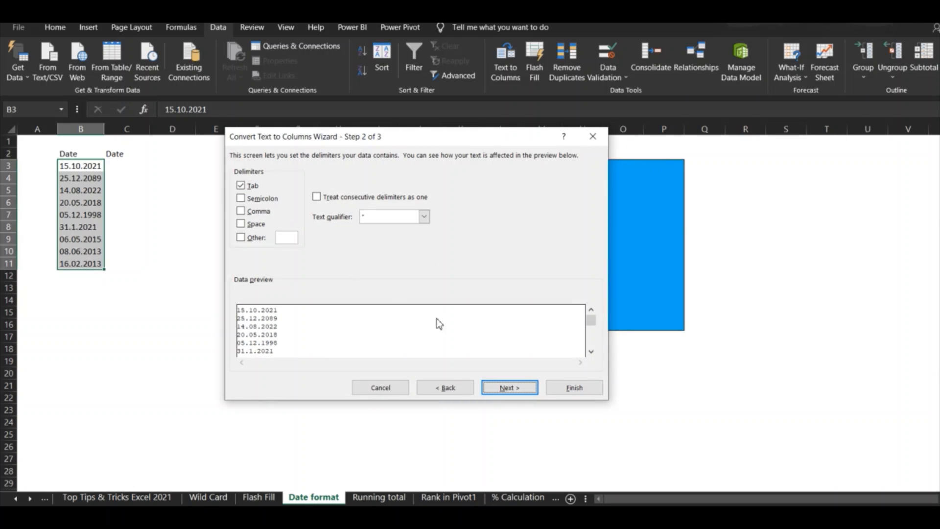
left_click(509, 388)
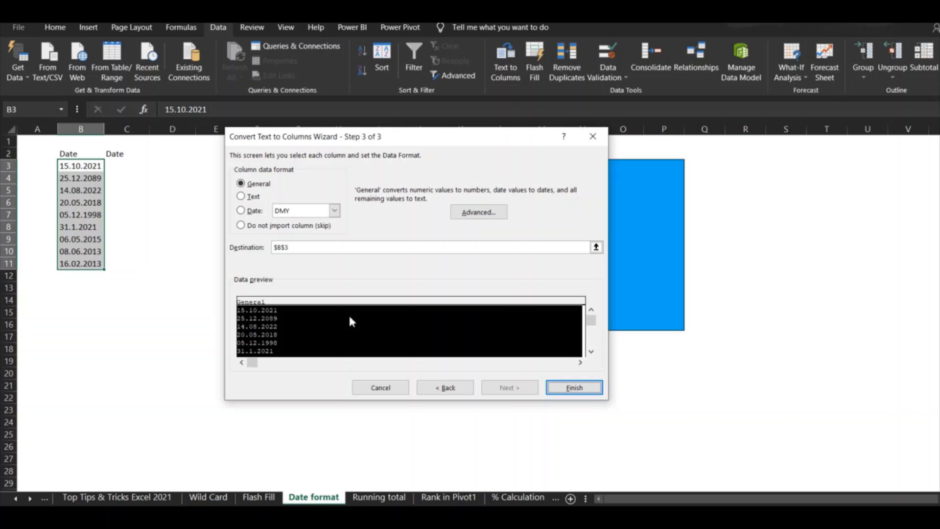
left_click(243, 212)
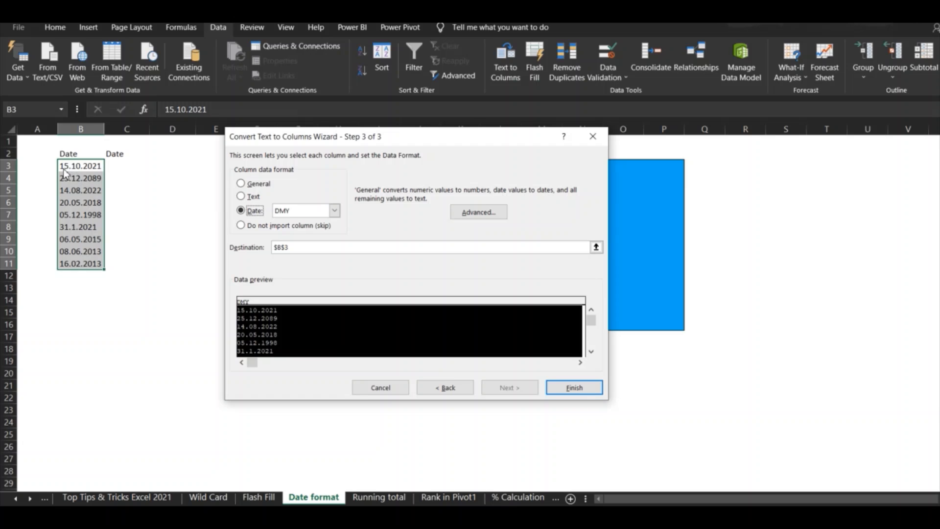
left_click(310, 213)
left_click(296, 231)
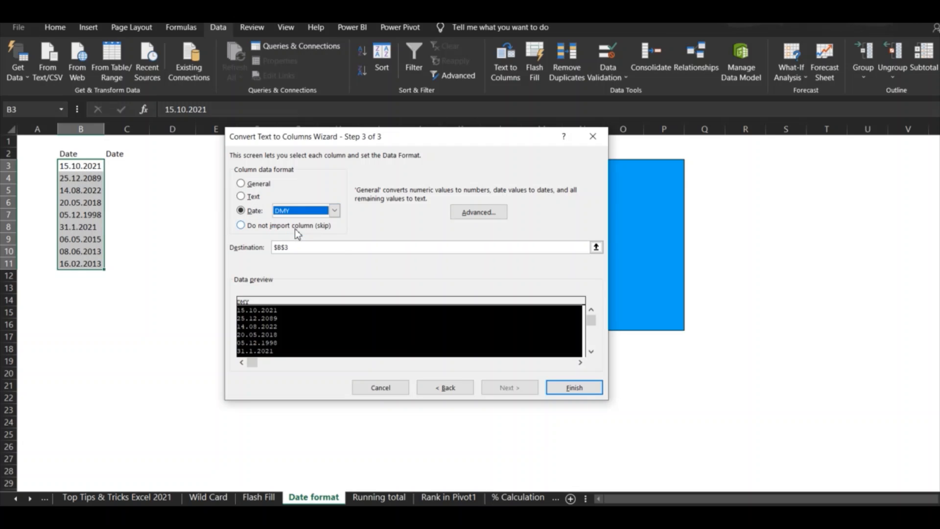
left_click(573, 387)
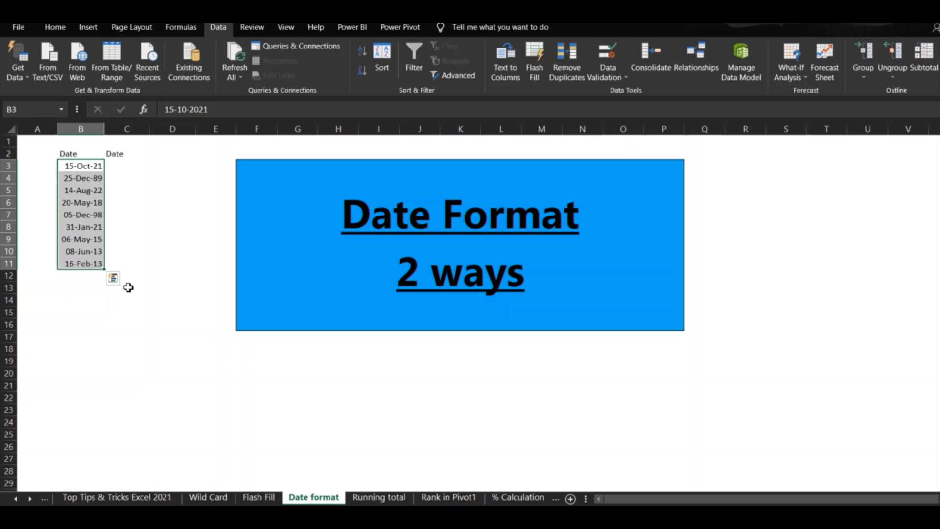
key("ctrl+Page_Up")
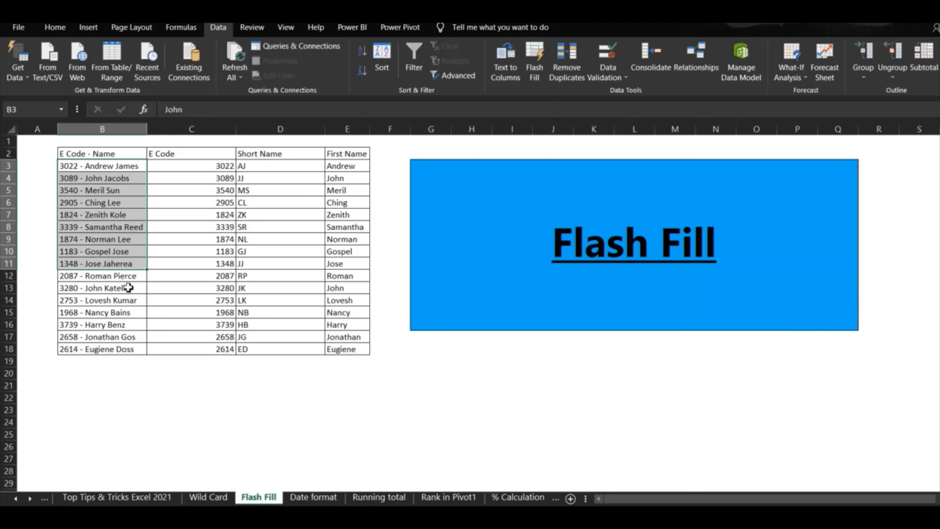
key("ctrl+Page_Down")
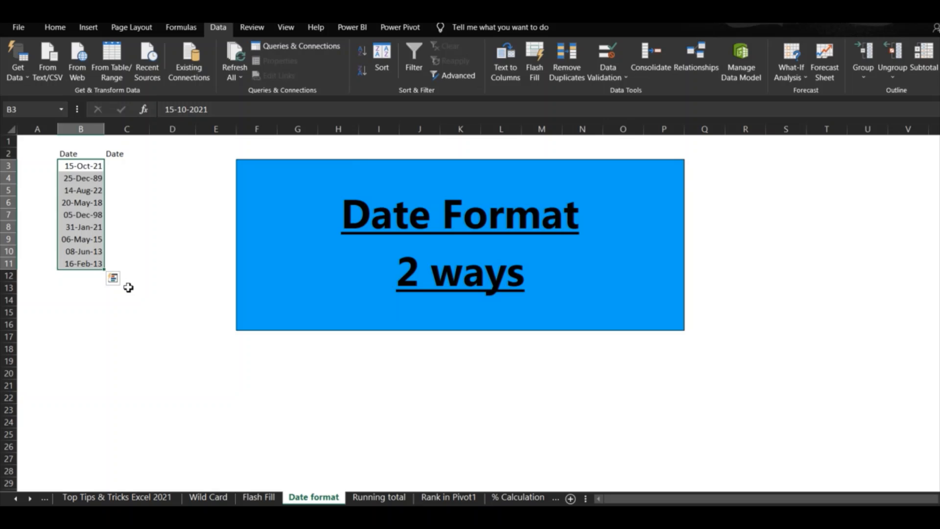
key("Right")
key("Left")
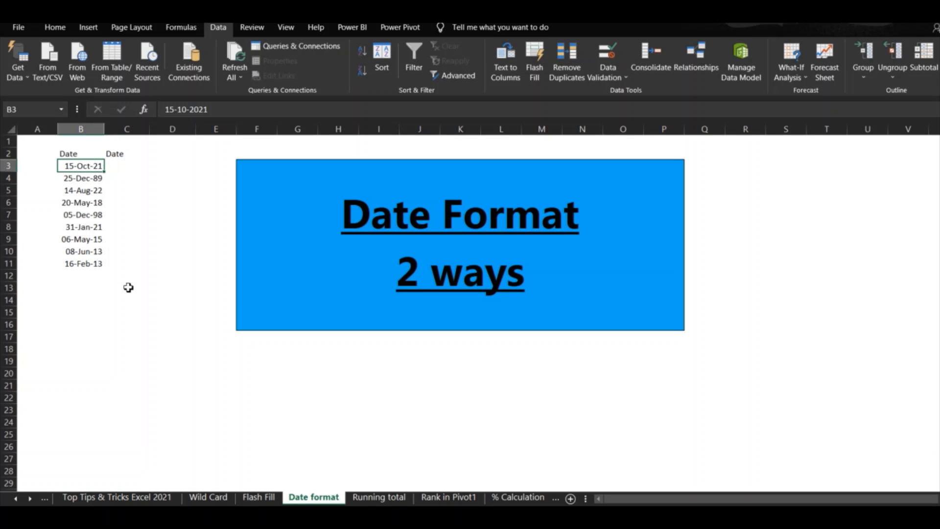
- Enter the dot-separated date 15.10.2021 in C3
key("Right")
type("15")
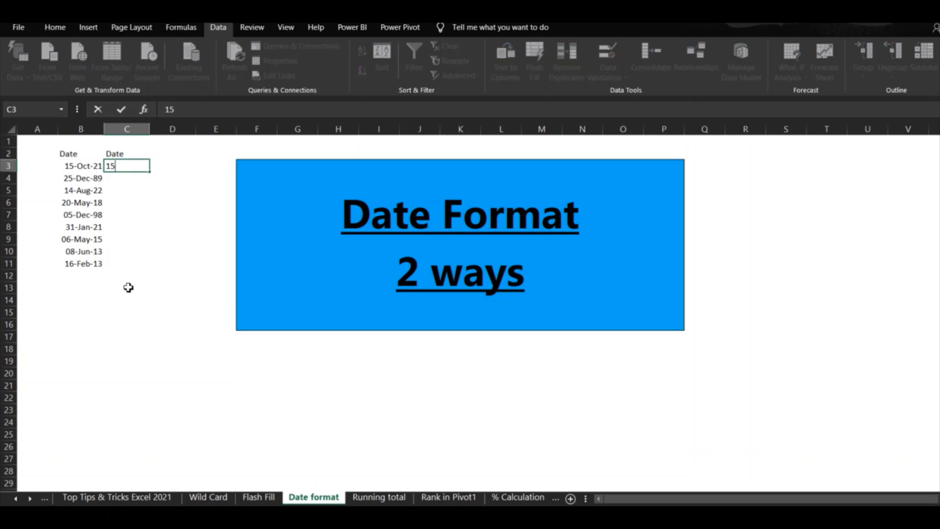
type(".10.2021")
key("Return")
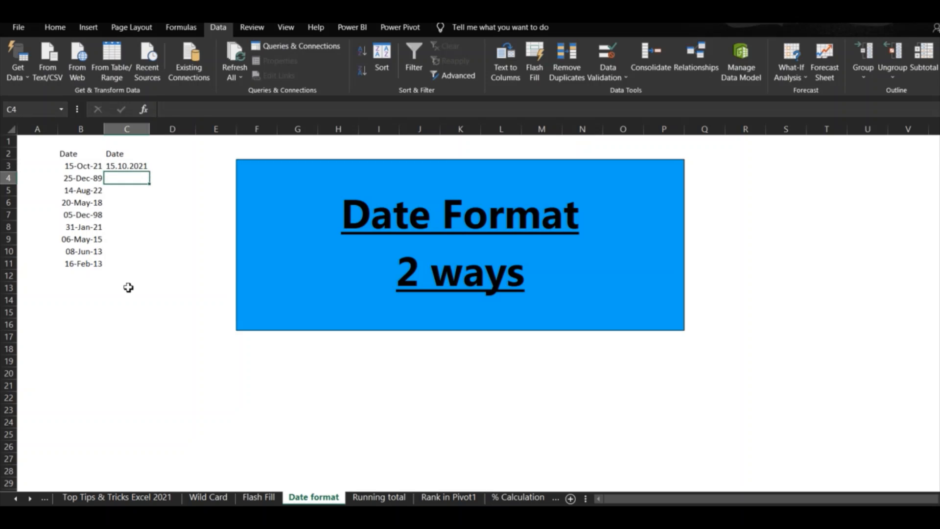
- Replace every "." in C3:C11 with "/" so that the entry becomes a proper date
key("Up")
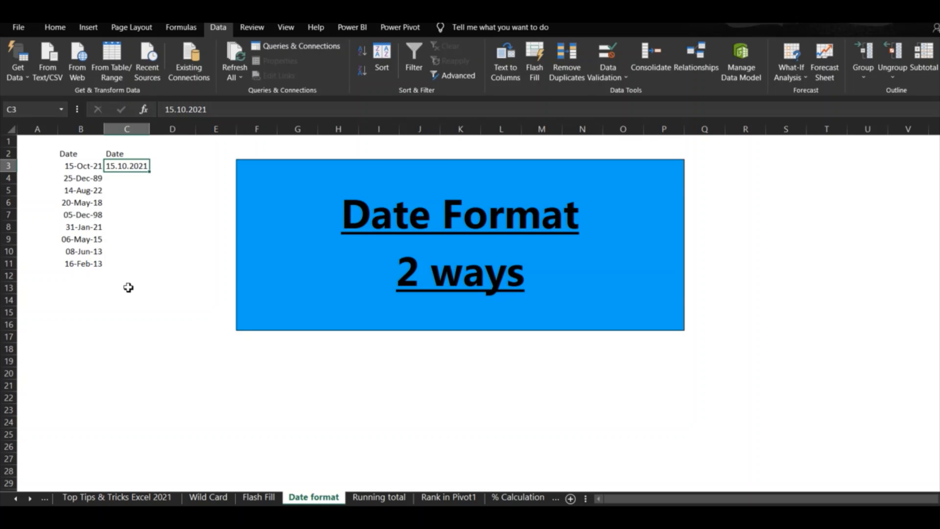
key("shift+Down")
key("shift+Down")
key("shift+Down")
key("shift+Down")
key("shift+Down")
key("shift+Down")
key("shift+Down")
key("shift+Down")
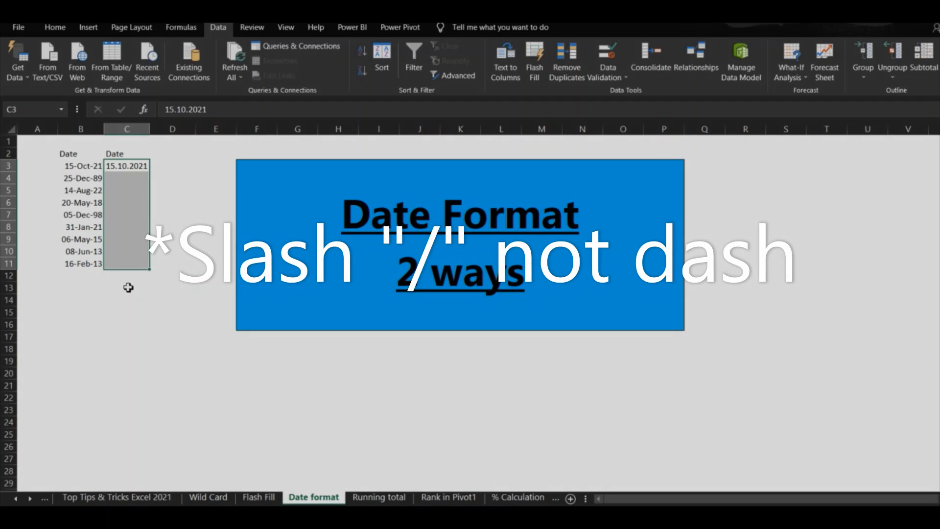
key("ctrl+h")
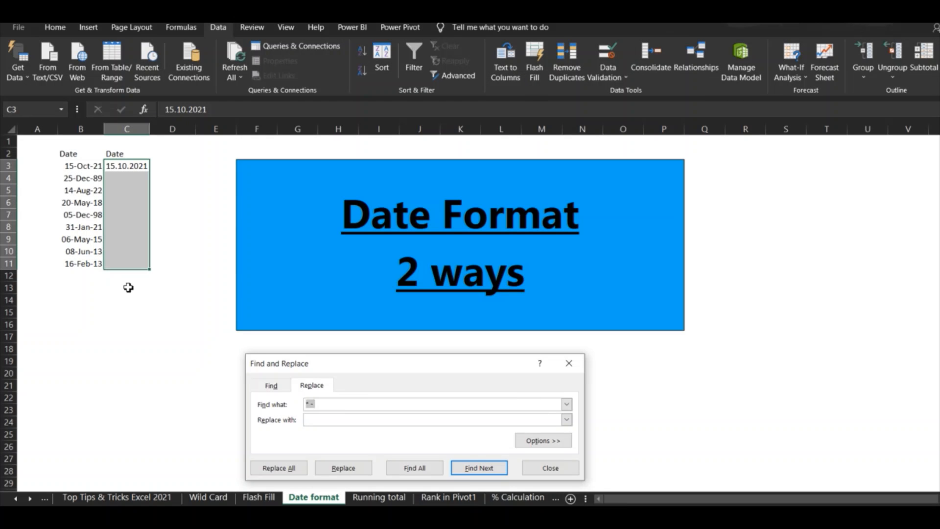
key("BackSpace")
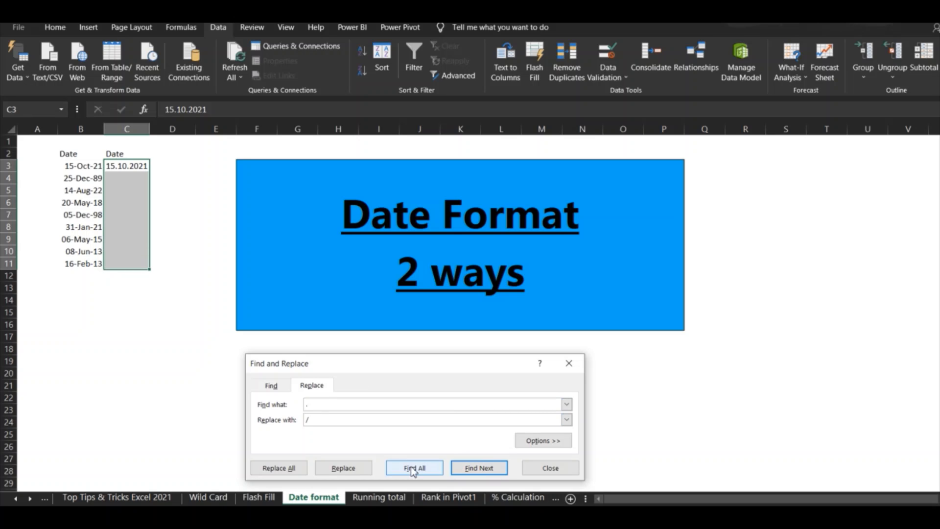
left_click(280, 468)
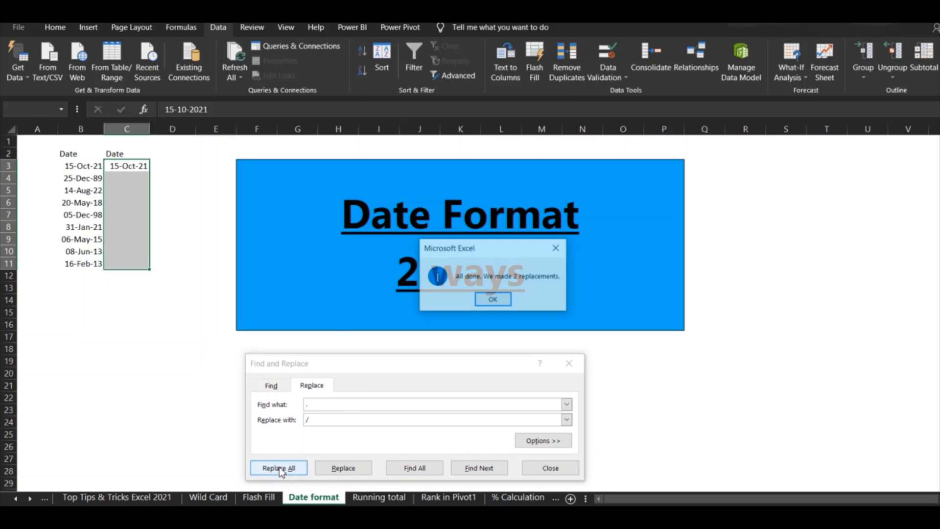
left_click(494, 299)
left_click(543, 469)
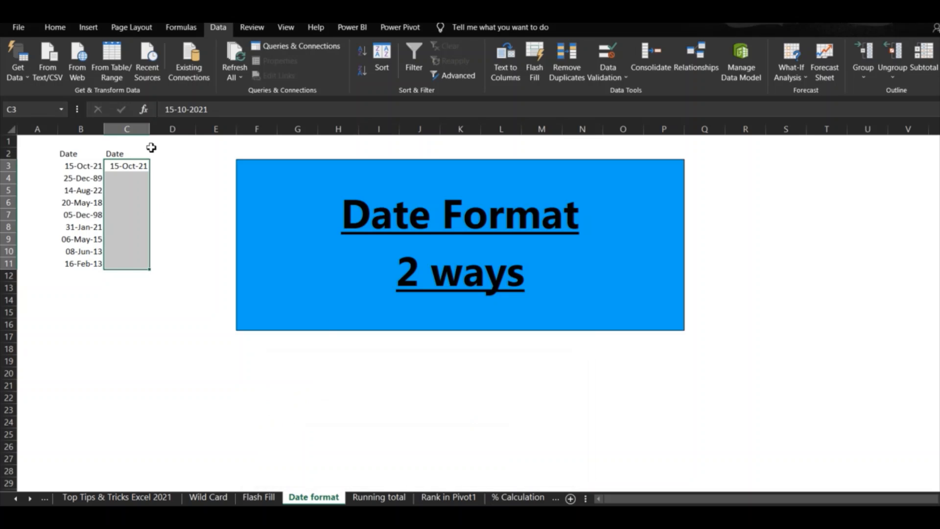
left_click_drag(126, 176, 126, 168)
left_click(126, 168)
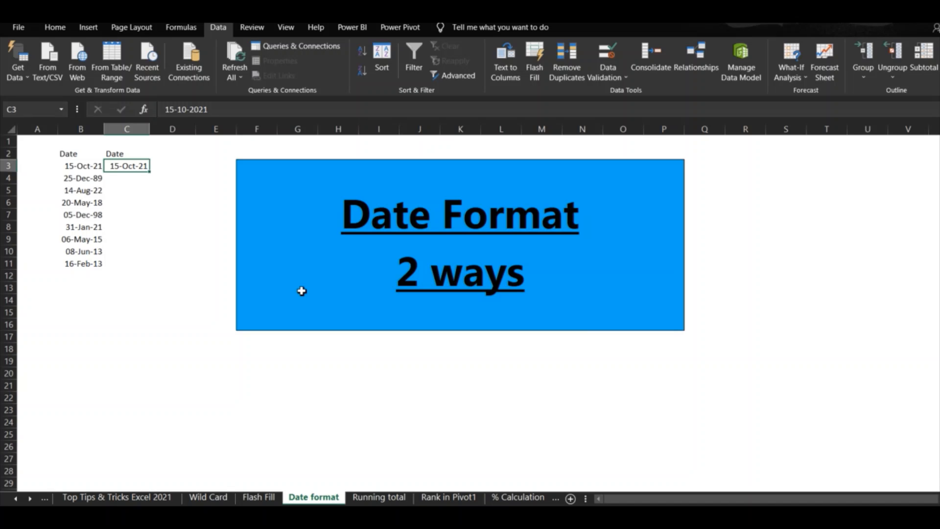
- On the Running total sheet, show the PivotTable's Sum of Sales2 values as a running total with Month as the base field
left_click(377, 498)
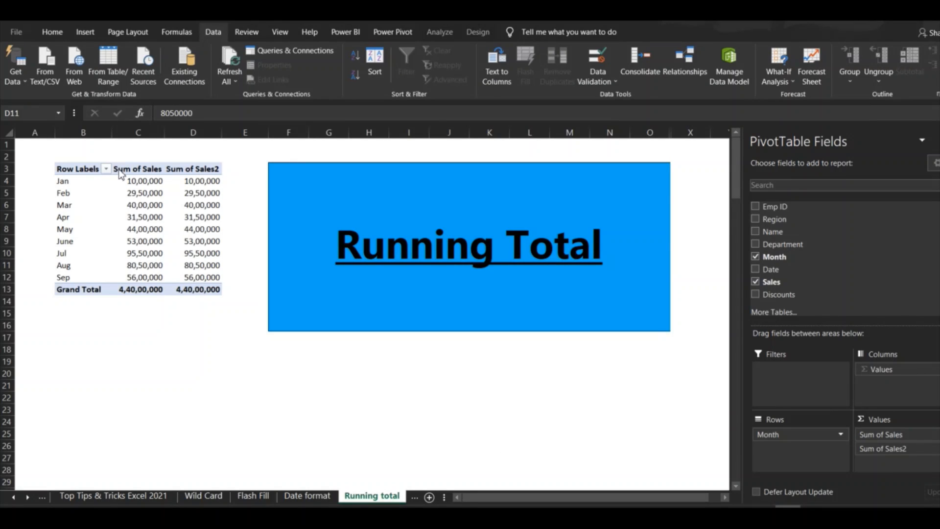
left_click(142, 193)
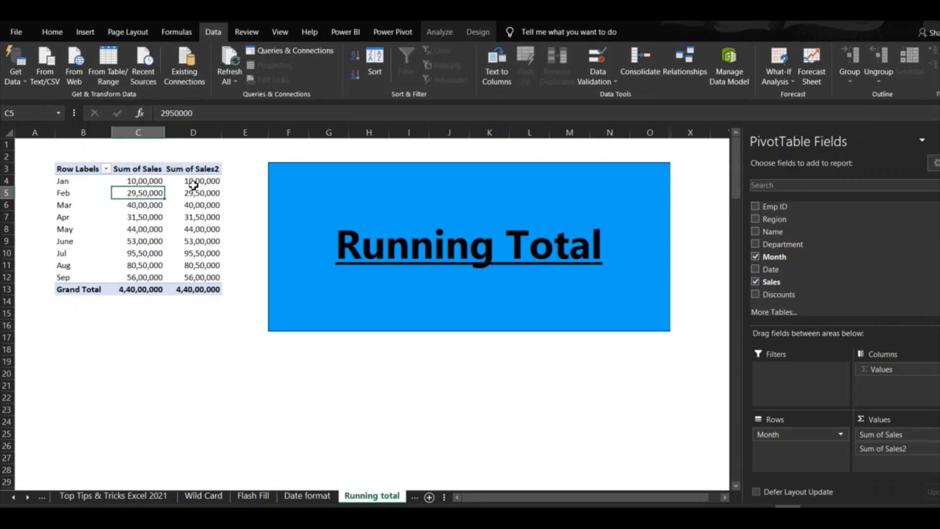
left_click_drag(195, 181, 212, 288)
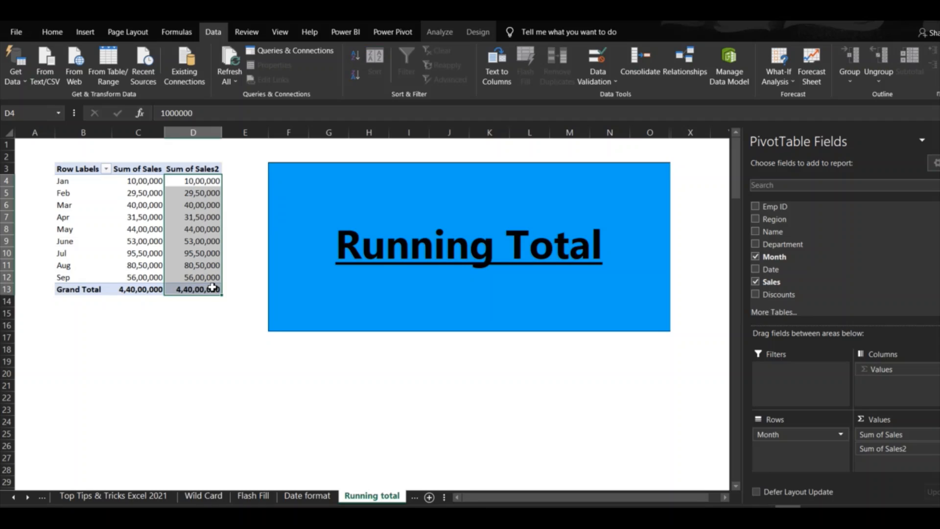
left_click(202, 240)
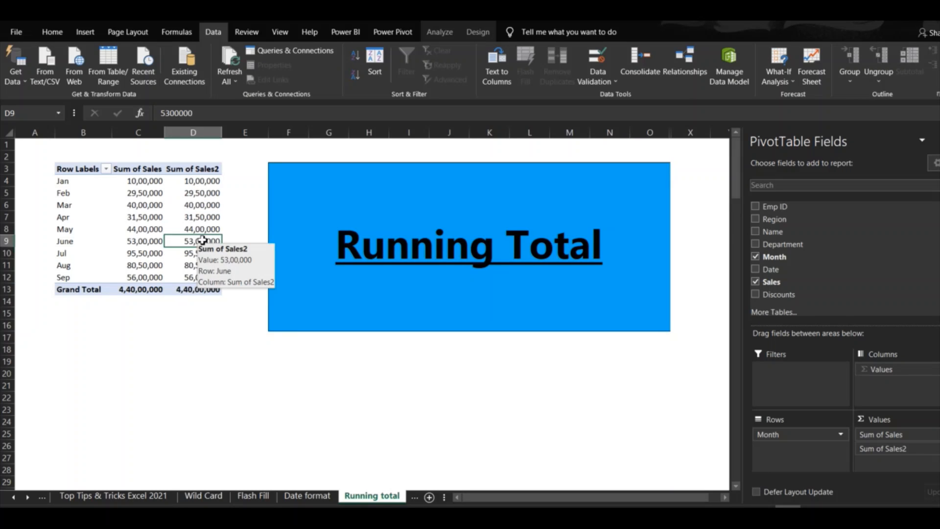
right_click(203, 240)
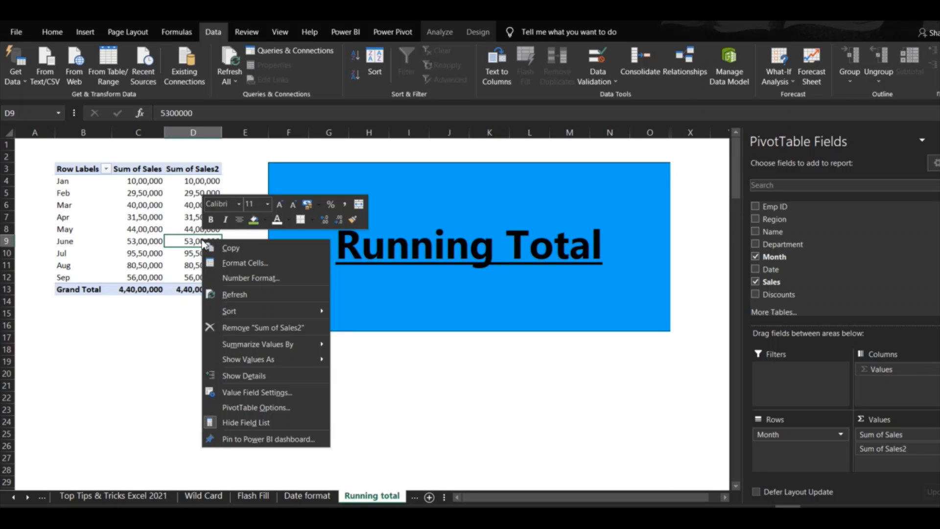
mouse_move(285, 362)
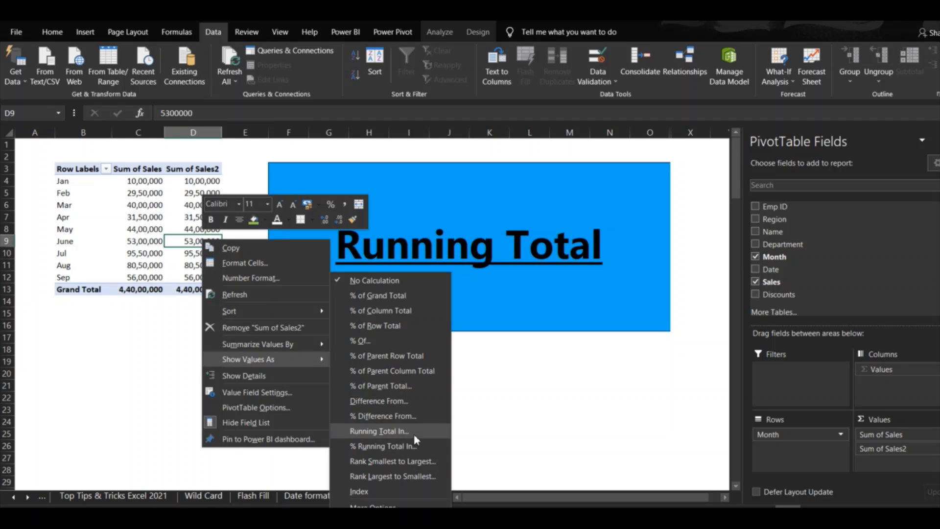
left_click(380, 431)
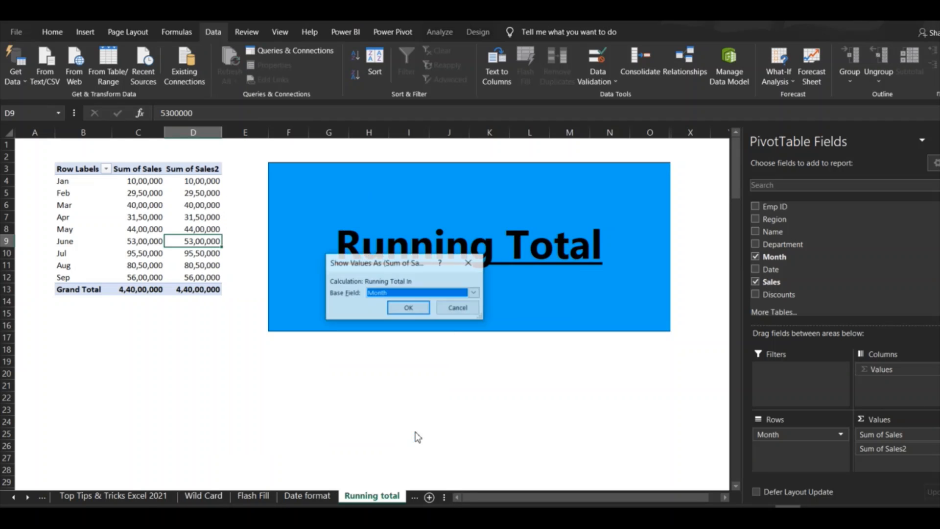
left_click(409, 308)
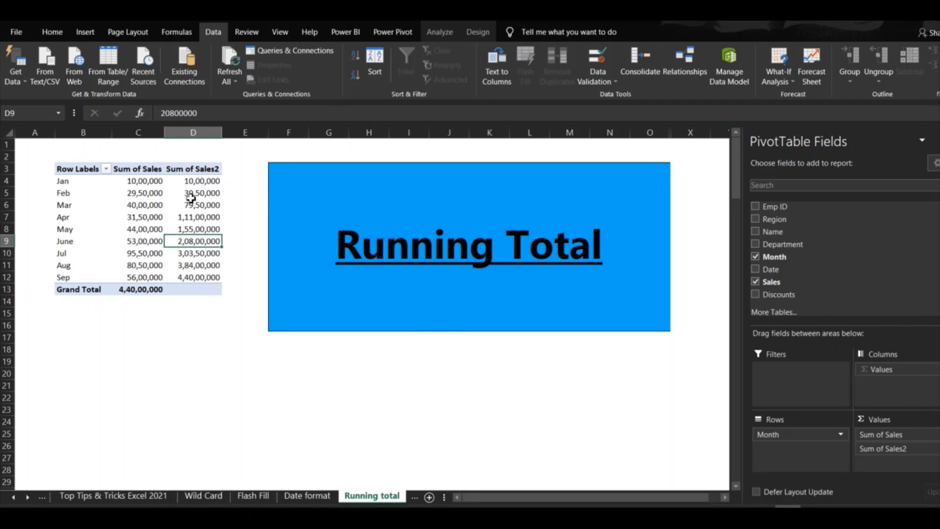
- Enter a formula in E4 that references January's Sum of Sales in C4
mouse_move(208, 217)
mouse_move(207, 193)
mouse_move(159, 192)
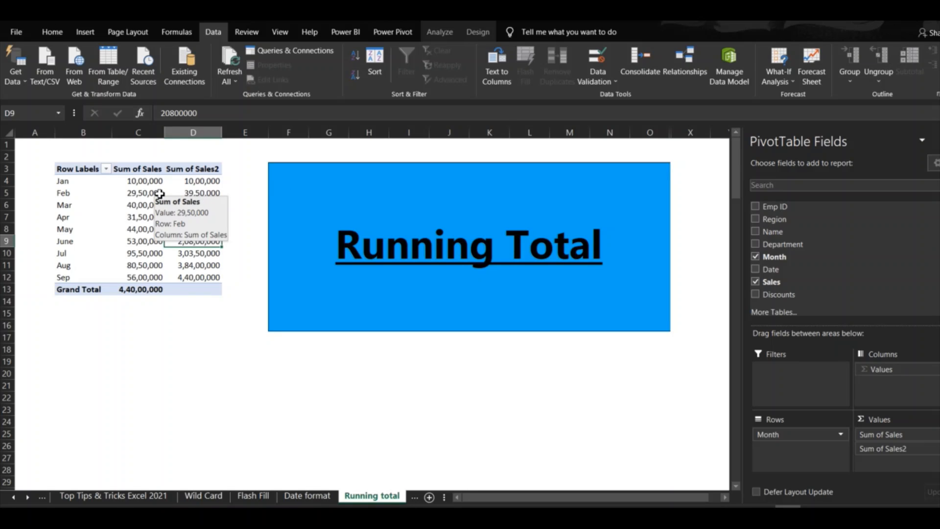
left_click(232, 196)
key("Up")
type("=")
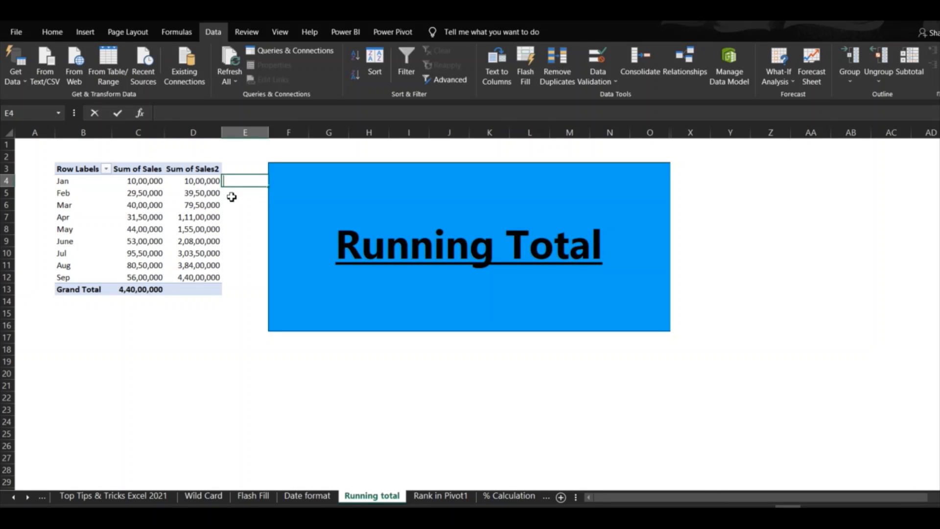
key("Left")
key("Left")
key("Return")
- Enter the formula =SUM($C$4:C5) in E5, anchoring the start of the range as an absolute reference
type("=")
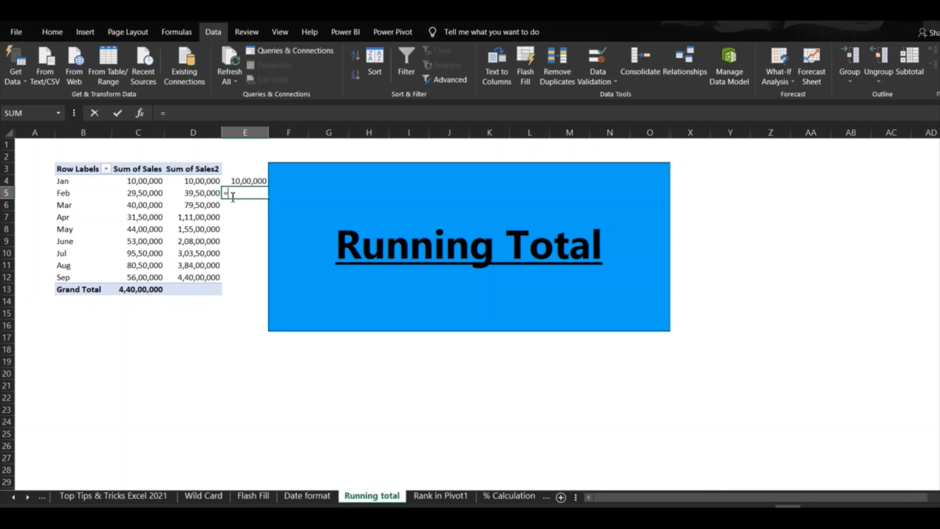
type("SUM(")
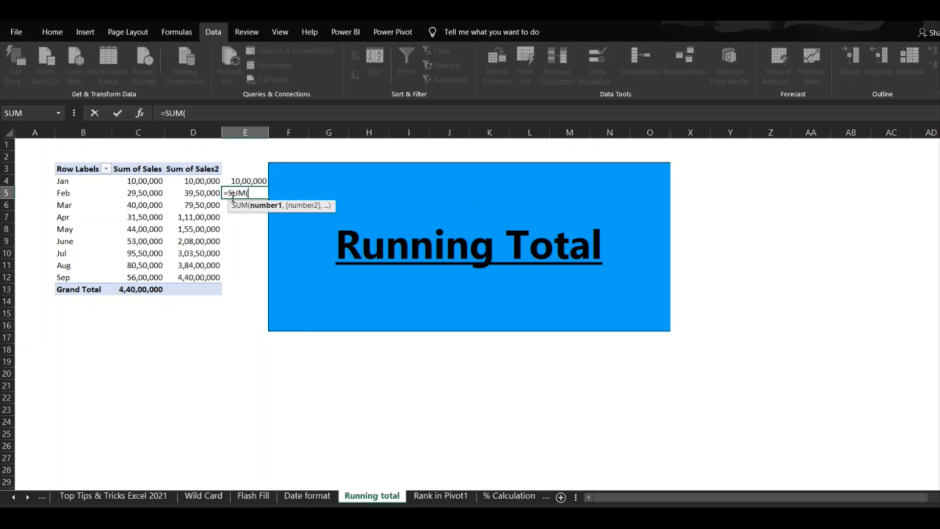
key("Left")
key("Left")
key("Up")
key("shift+Down")
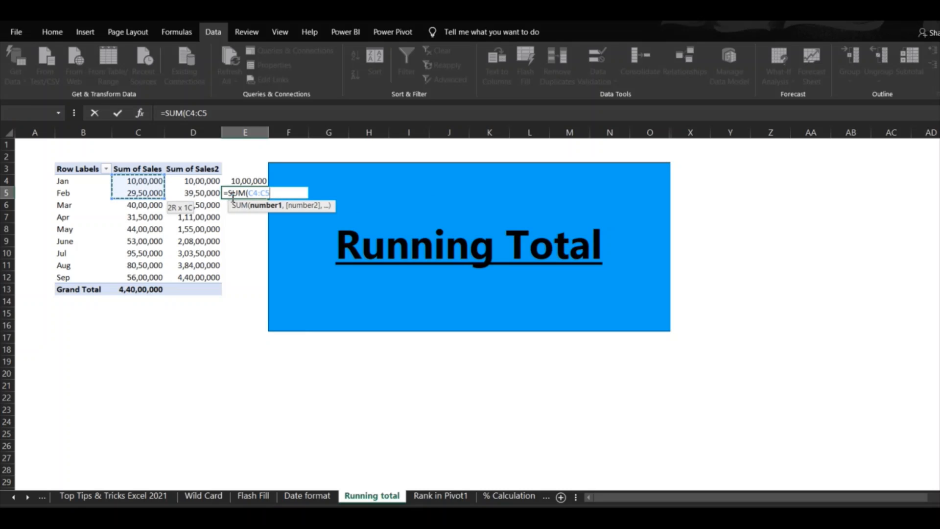
type(")")
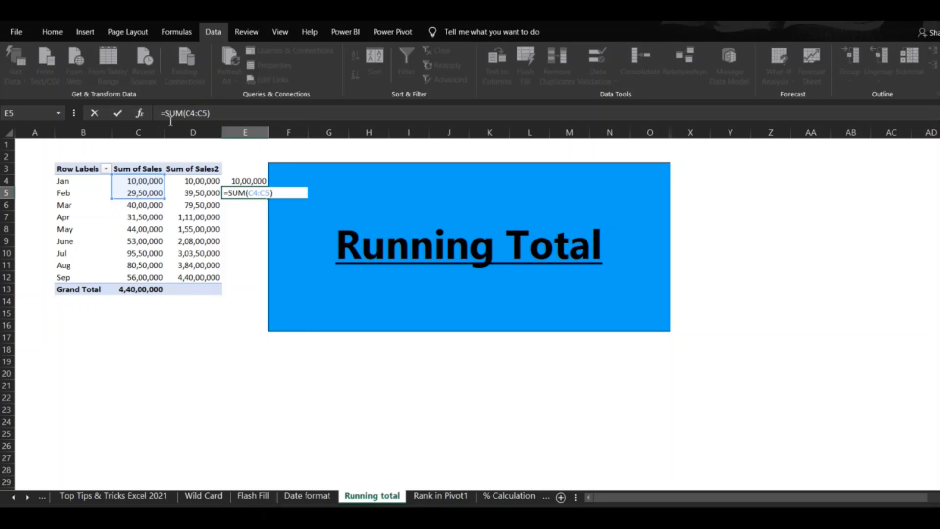
left_click(190, 115)
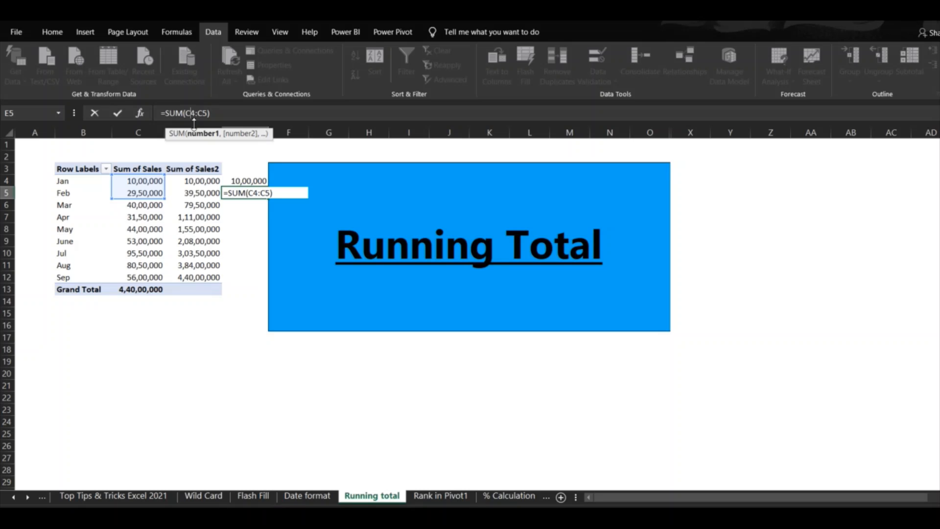
key("F4")
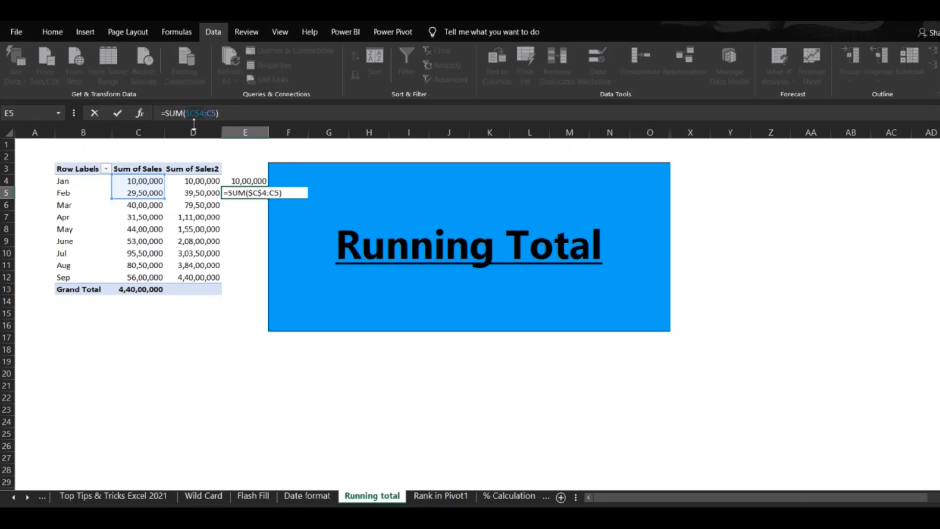
key("ctrl+Return")
- Copy the cumulative SUM formula from E5 down through E12
type("c")
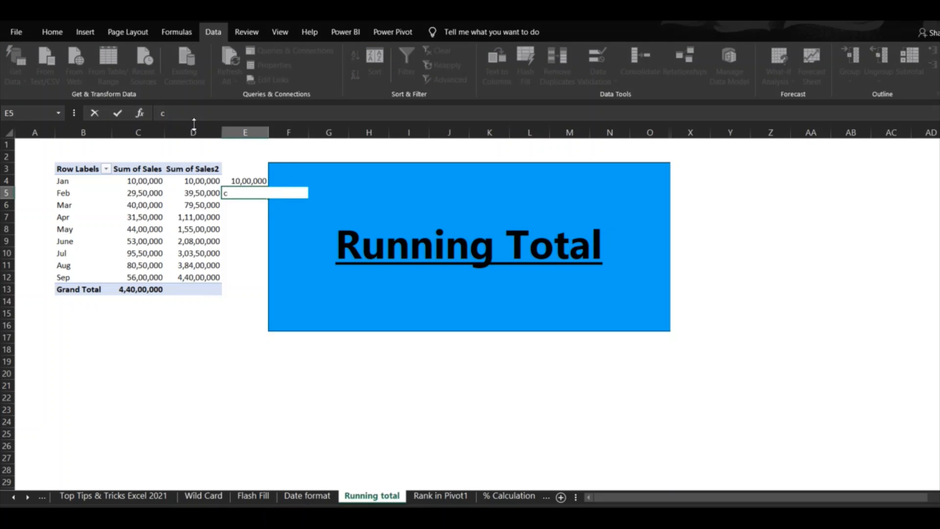
key("Escape")
key("ctrl+c")
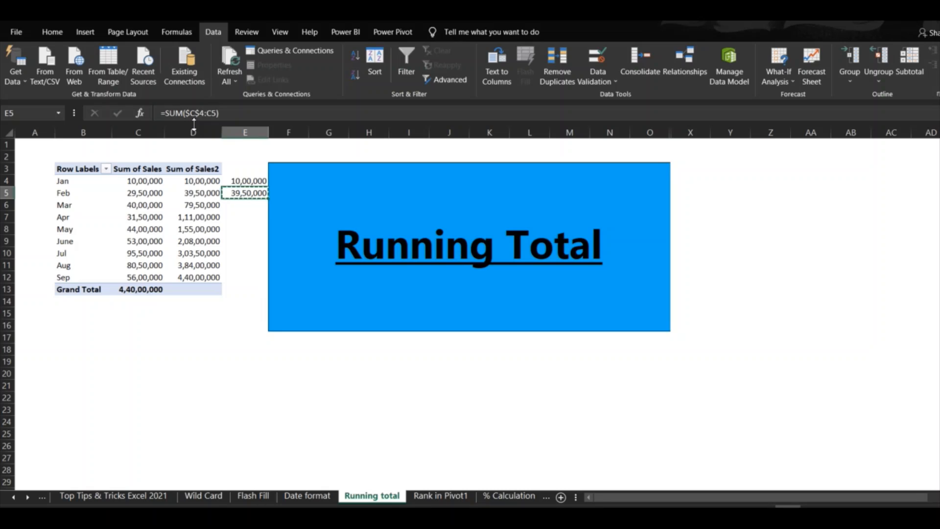
key("shift+Down")
key("shift+Down")
key("shift+Down")
key("shift+Down")
key("shift+Down")
key("shift+Down")
key("shift+Down")
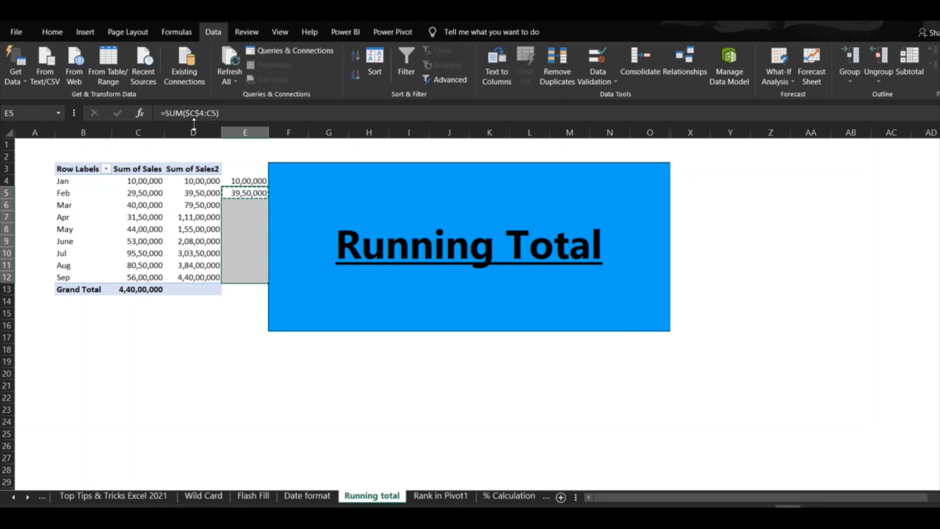
key("ctrl+v")
key("Escape")
- Examine the copied formulas in E6 to E8 and compare them with the PivotTable's running total in column D
key("Down")
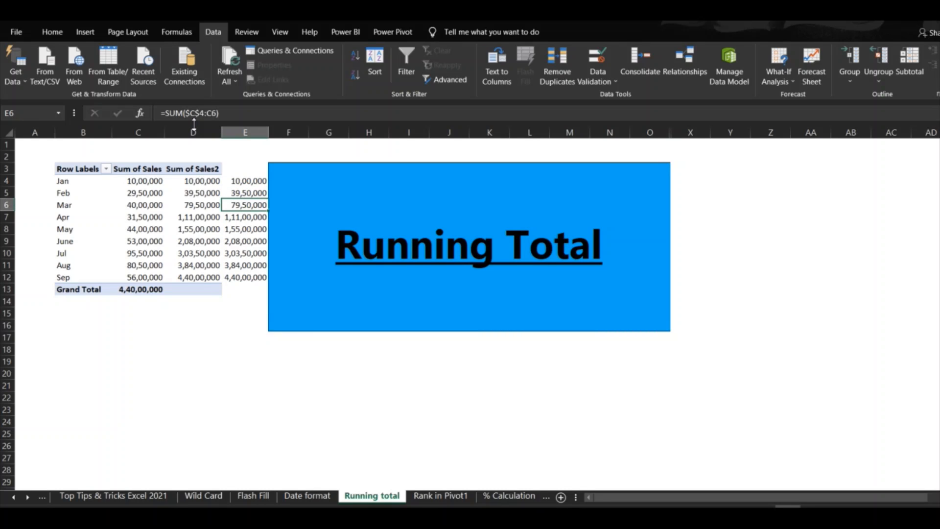
key("F2")
key("Return")
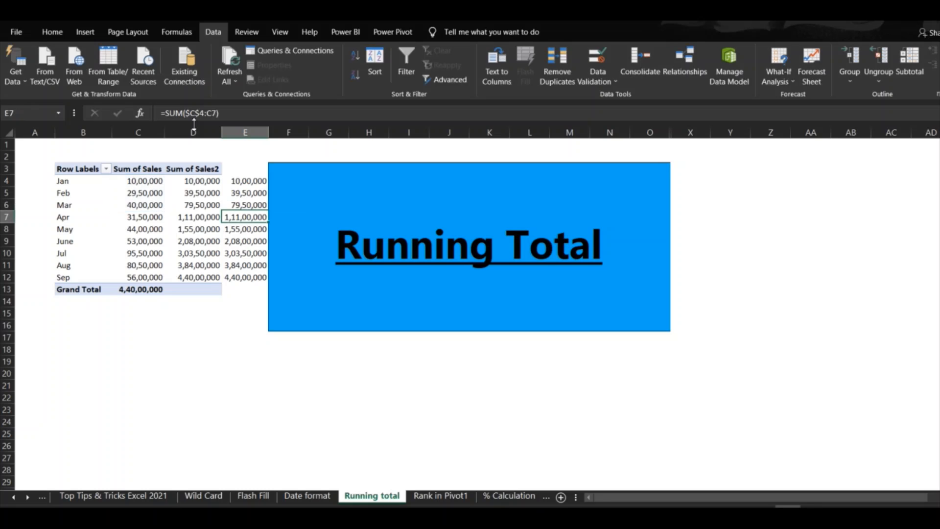
key("F2")
key("Return")
key("F2")
key("Escape")
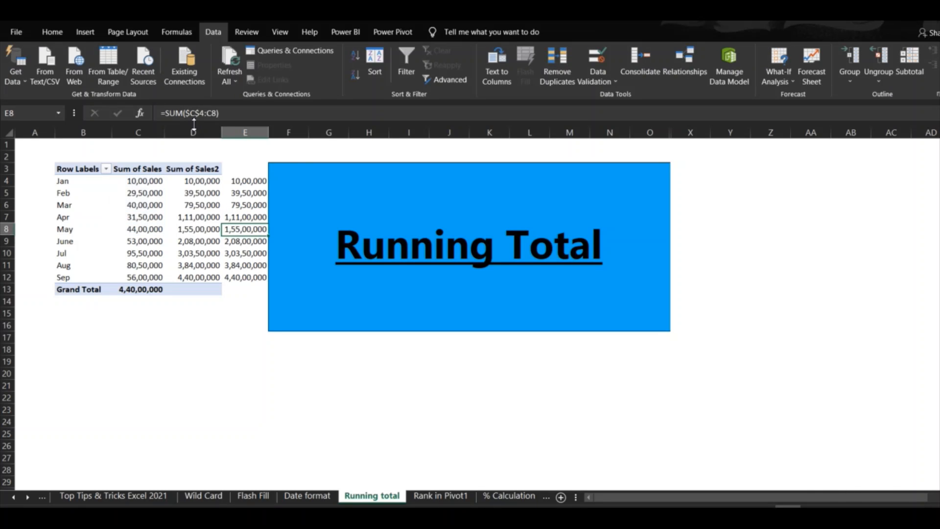
key("Left")
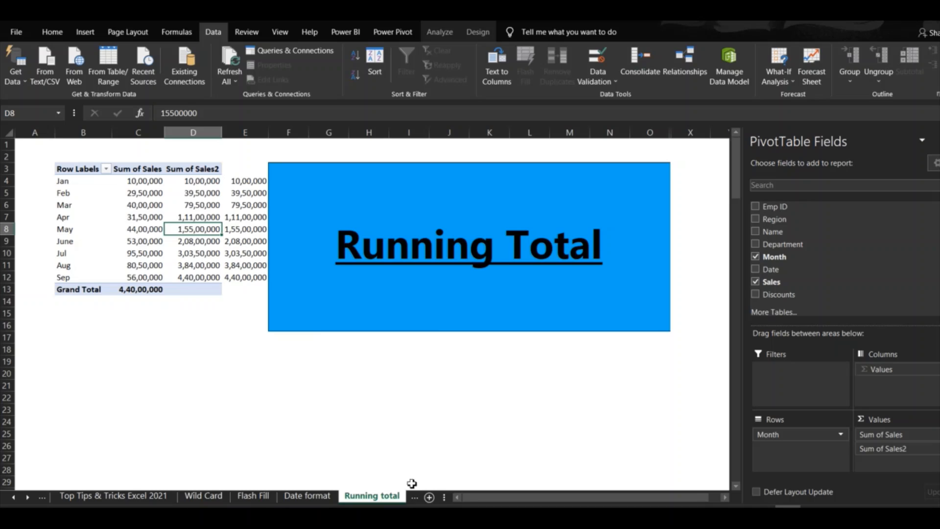
- On the Rank in Pivot1 sheet, add the Sales field a second time to the PivotTable's Values
left_click(415, 498)
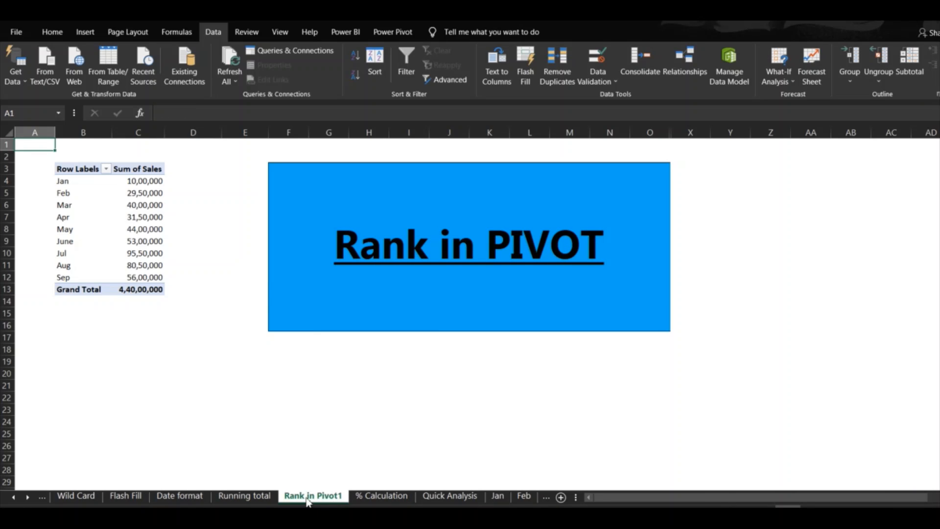
left_click_drag(149, 169, 153, 292)
left_click(156, 241)
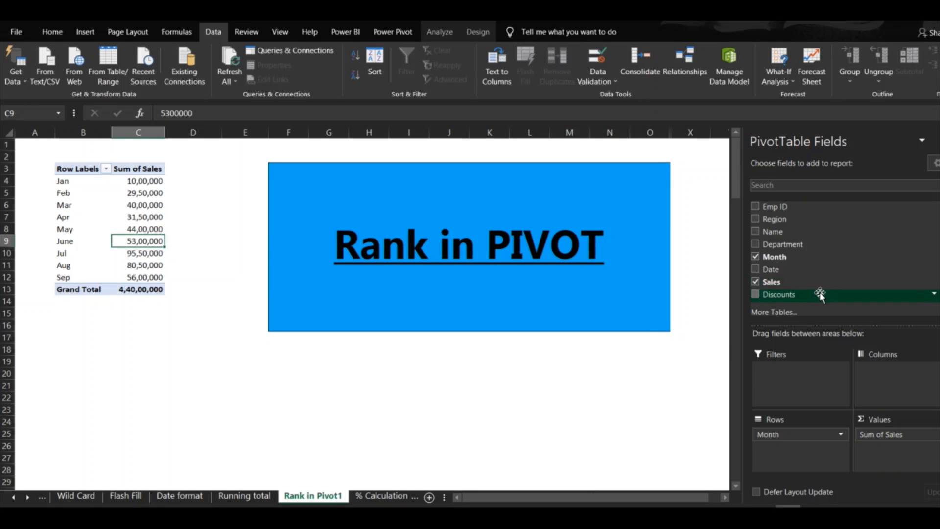
left_click_drag(820, 290, 882, 447)
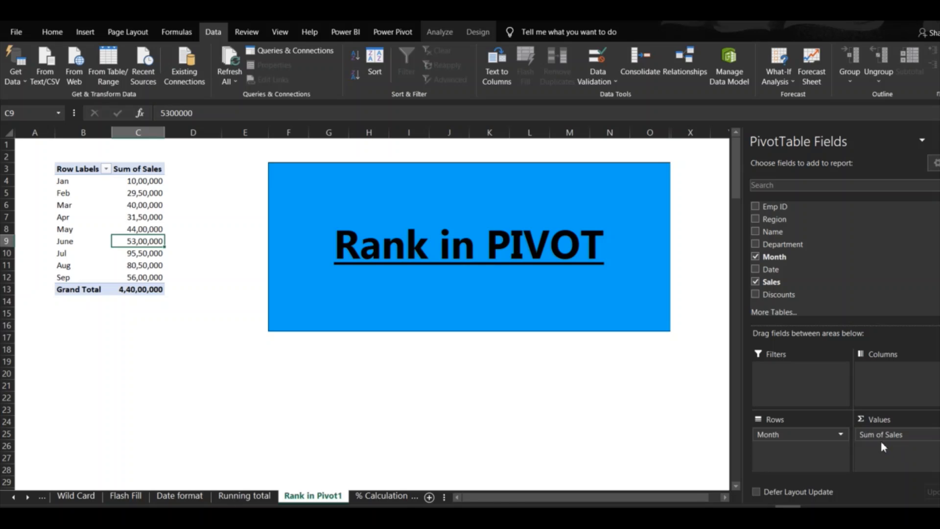
- Show the PivotTable's Sum of Sales2 values as Rank Largest to Smallest with Month as the base field
left_click(200, 240)
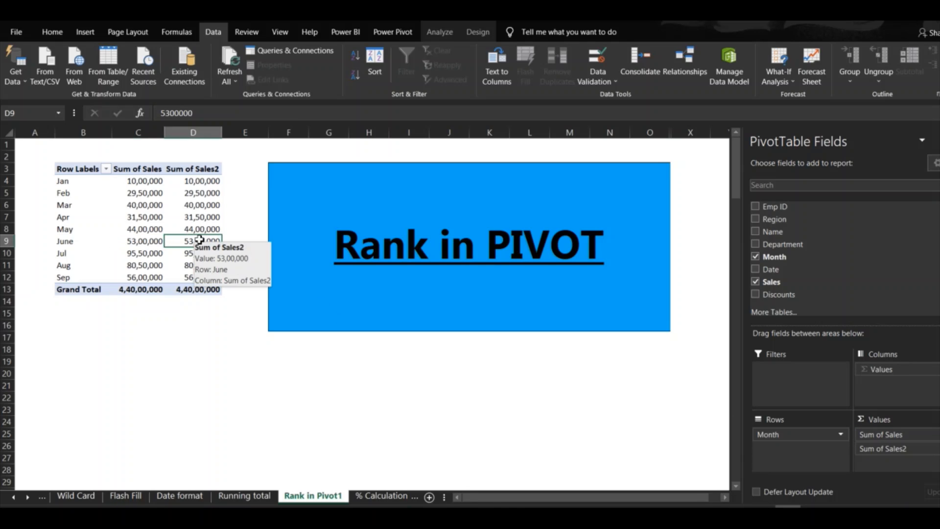
right_click(199, 241)
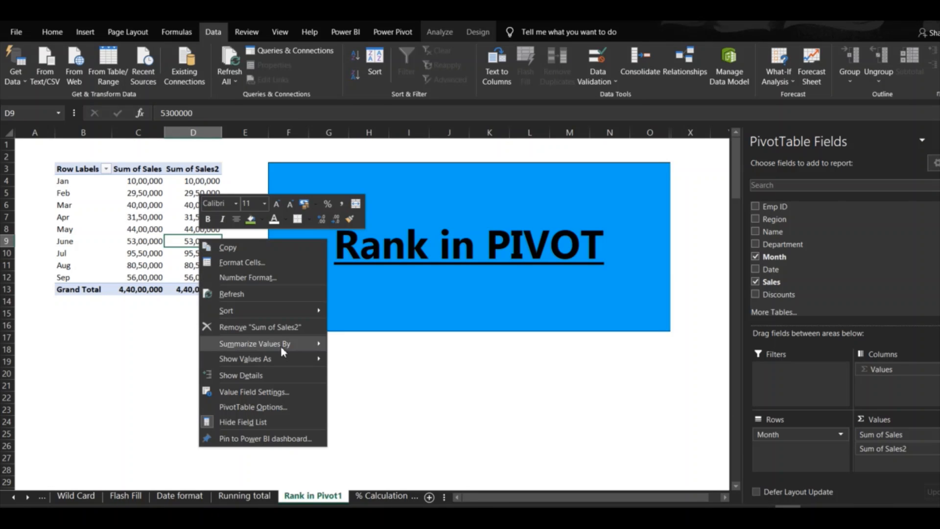
mouse_move(287, 359)
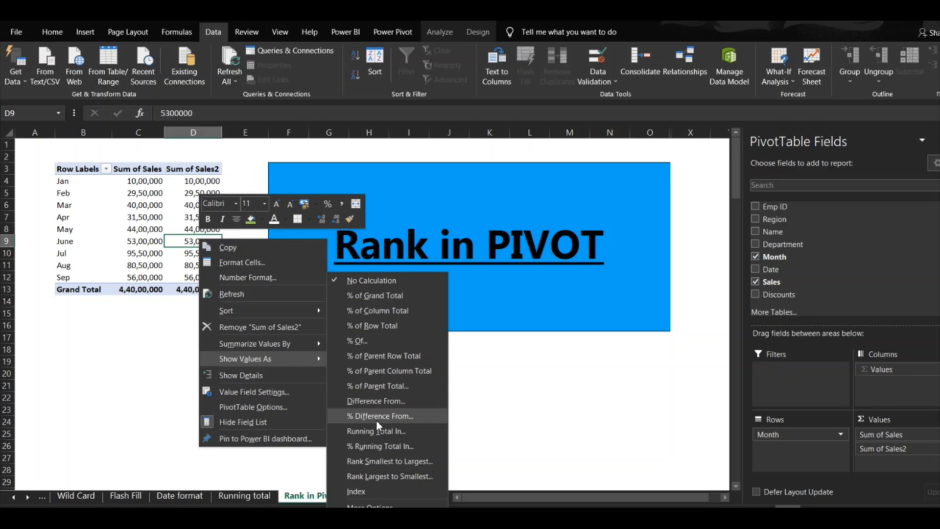
left_click(402, 477)
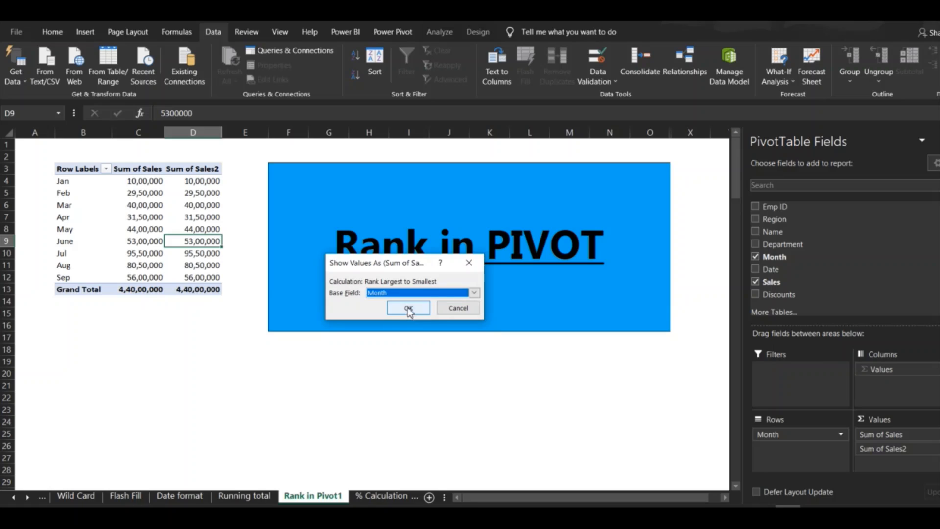
left_click(409, 307)
left_click(200, 254)
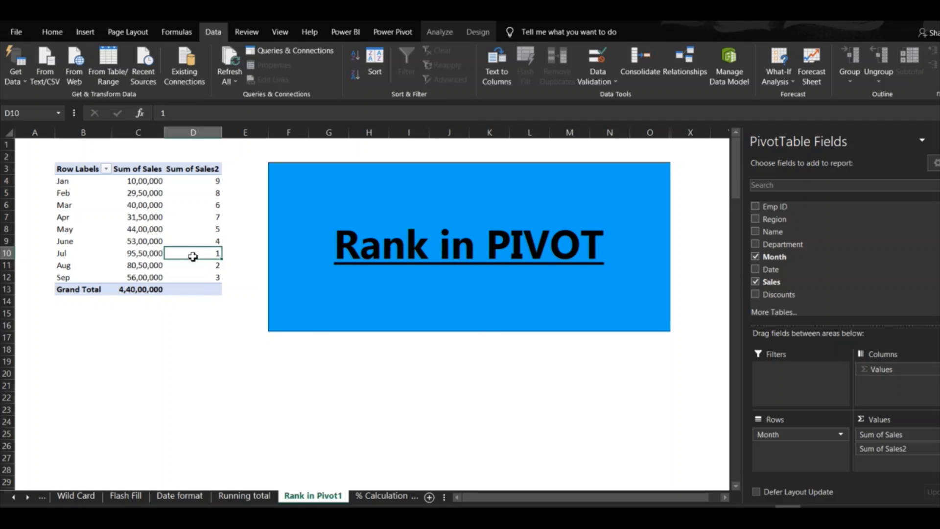
left_click(195, 266)
left_click(195, 278)
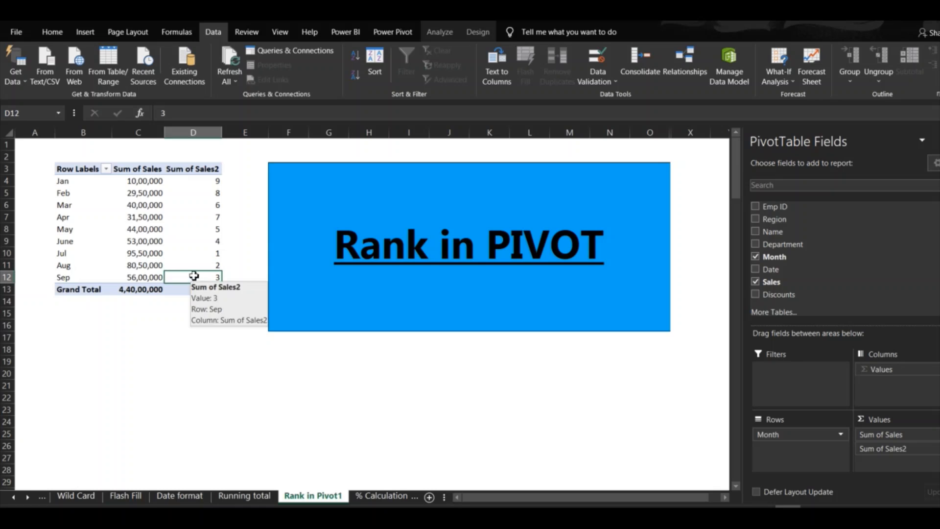
mouse_move(193, 250)
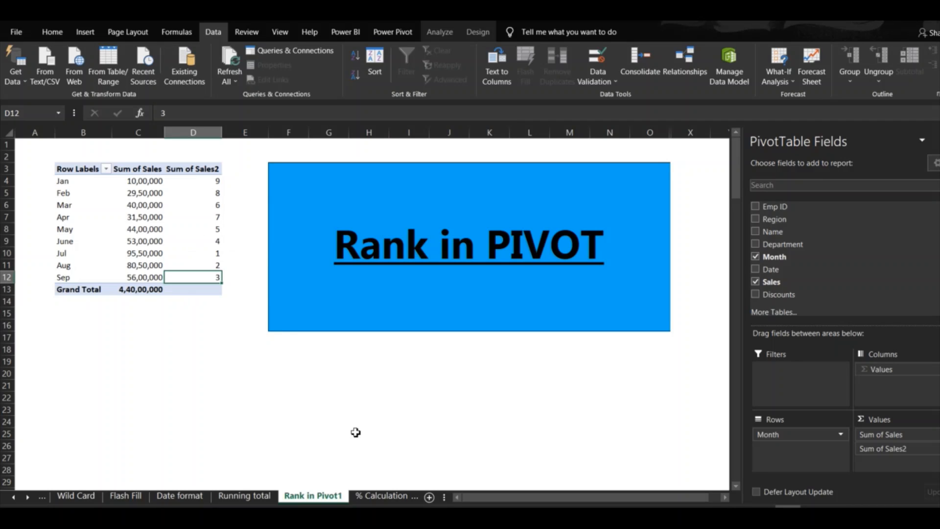
- On the % Calculation sheet, add the Sales field a second time to the PivotTable's Values
left_click(382, 496)
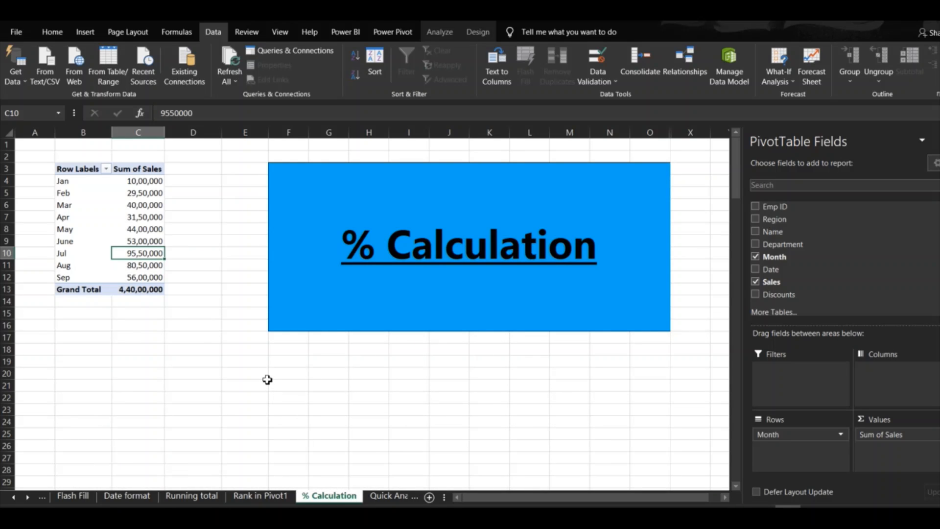
left_click(147, 201)
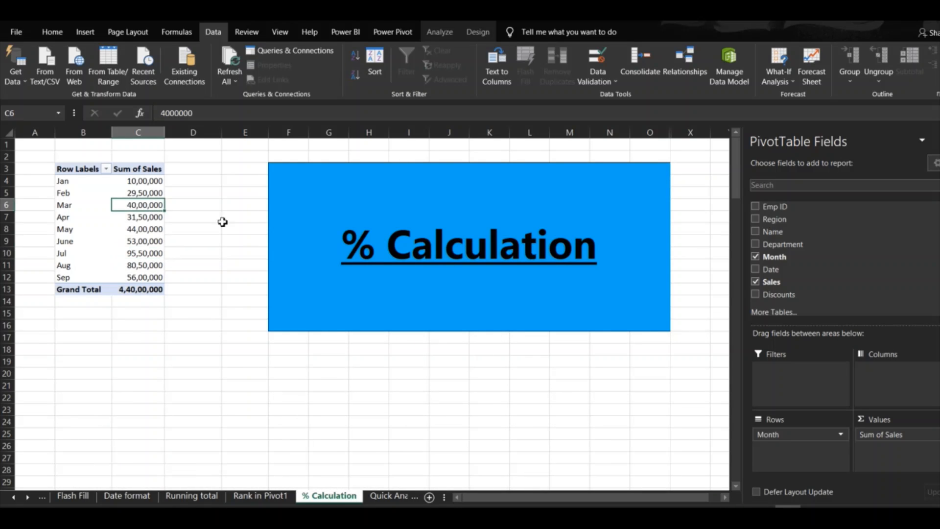
left_click_drag(806, 283, 882, 444)
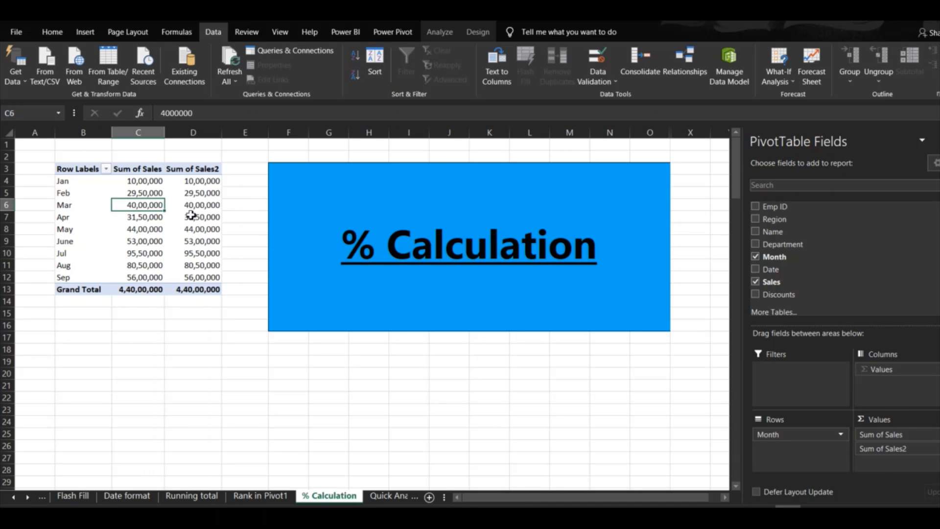
- Show the PivotTable's Sum of Sales2 values as % of Column Total
left_click(192, 216)
right_click(194, 219)
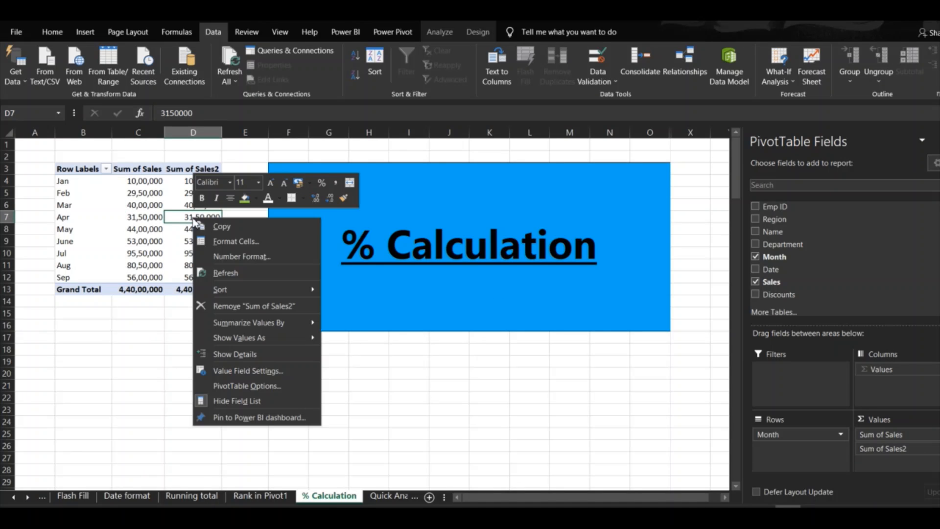
mouse_move(264, 338)
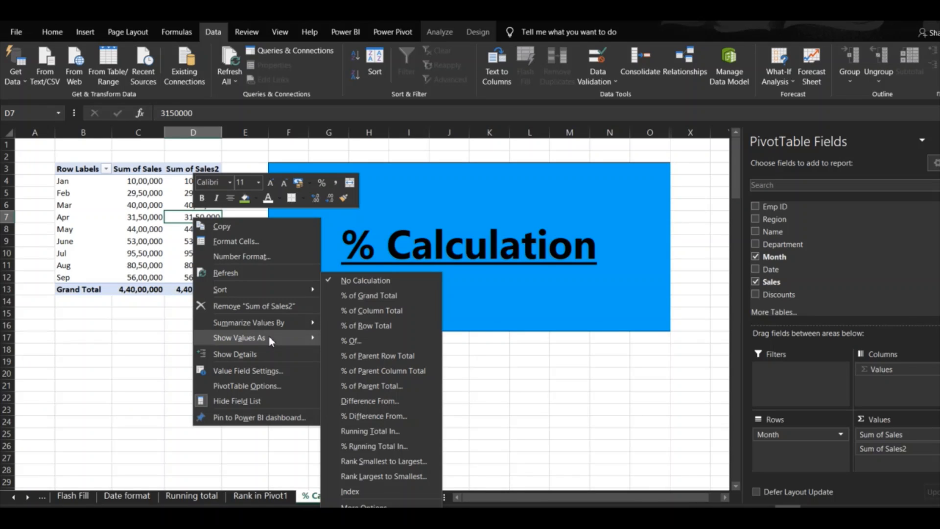
left_click(394, 310)
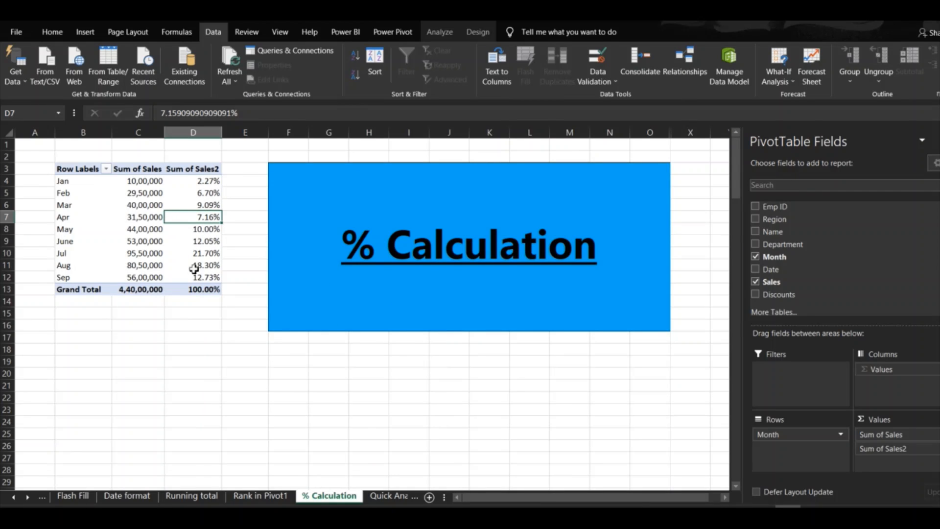
mouse_move(204, 231)
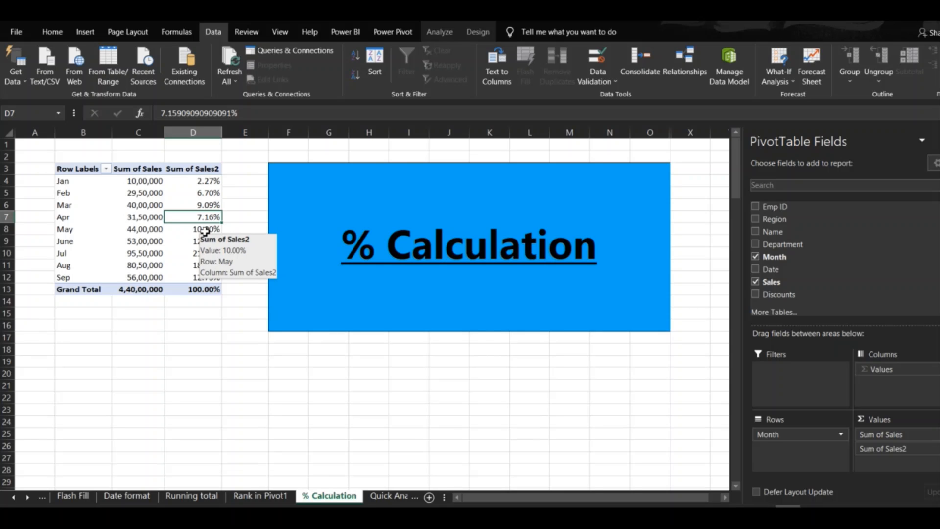
- On the Quick Analysis sheet, insert a Stacked Area chart of A2:M6 with the Quick Analysis tool and place it below the table
left_click(386, 496)
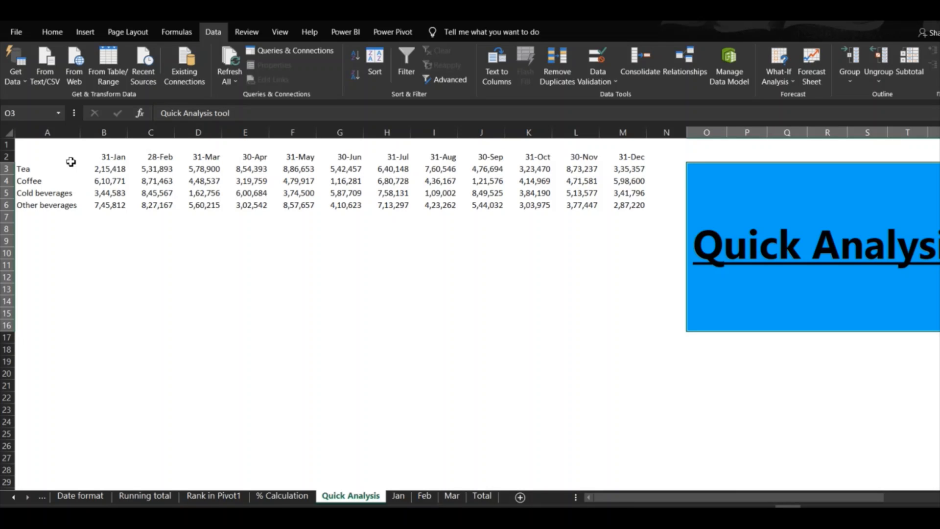
left_click_drag(69, 158, 618, 204)
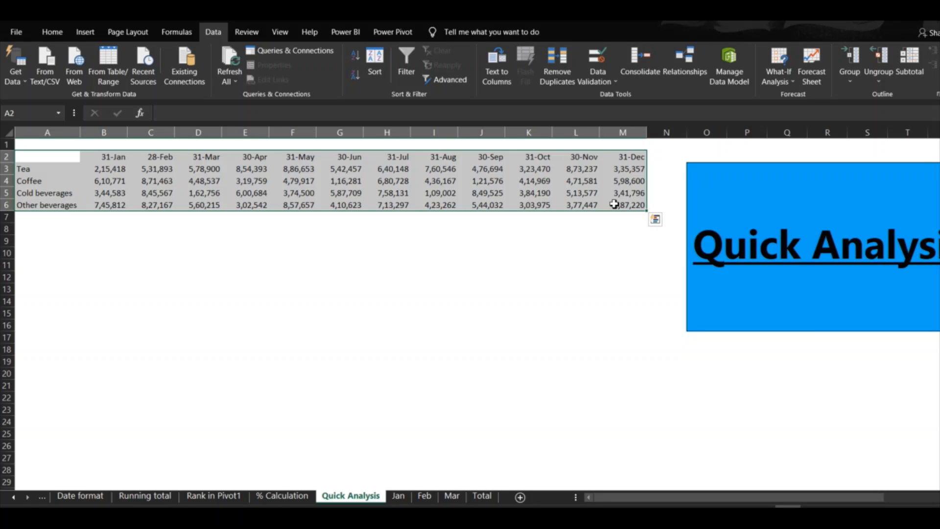
left_click(658, 221)
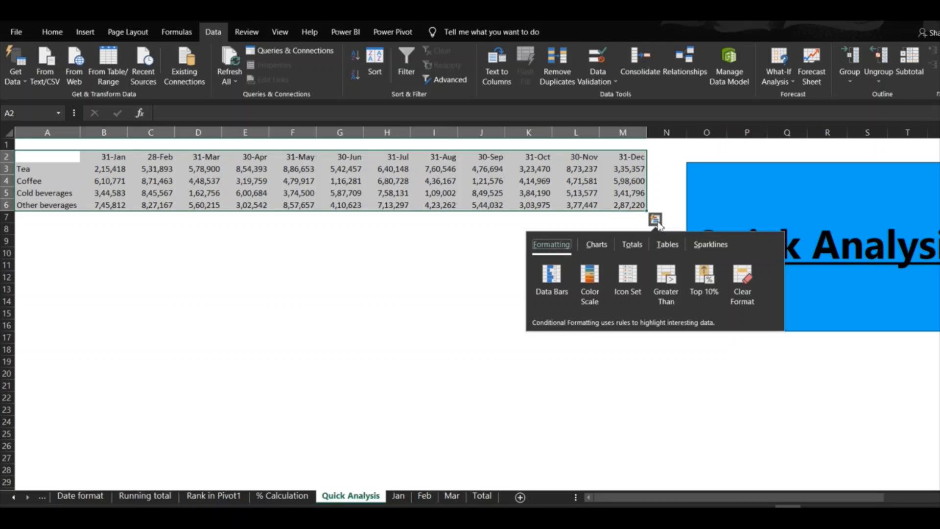
left_click(637, 243)
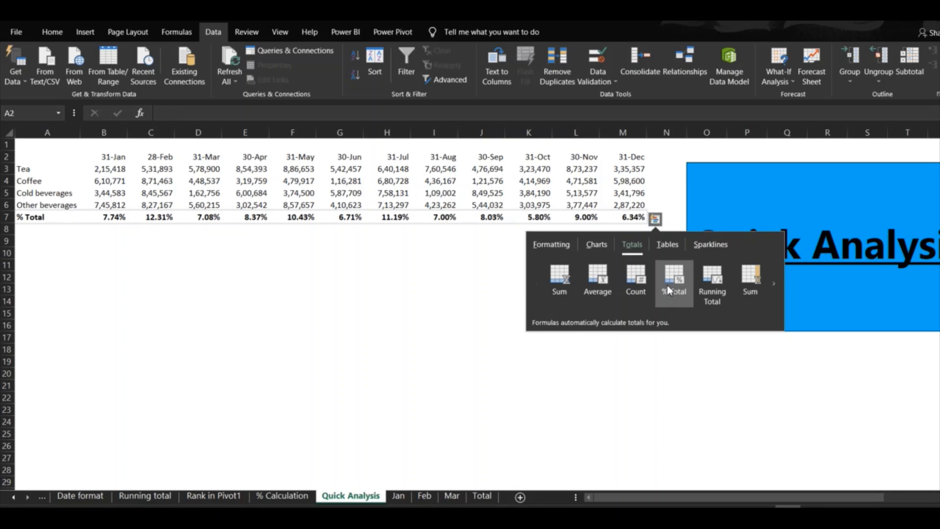
left_click(557, 244)
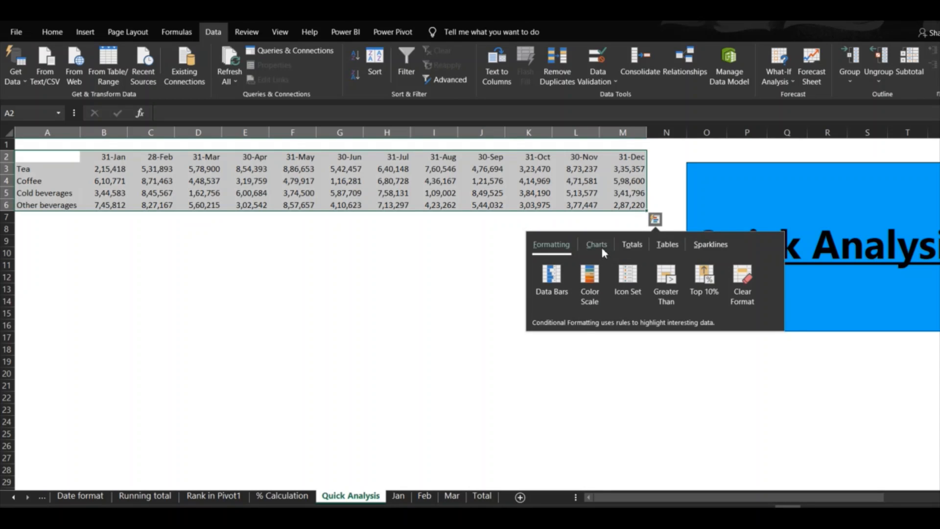
left_click(601, 246)
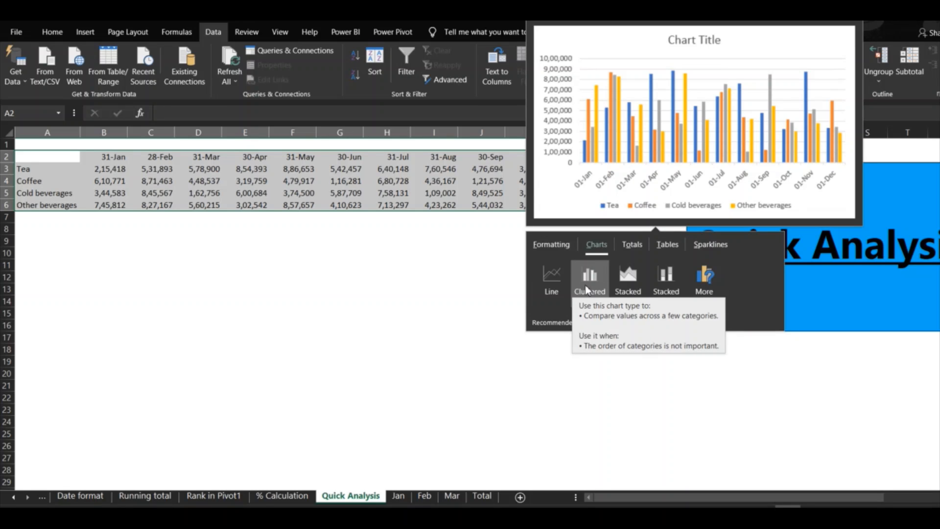
left_click(625, 282)
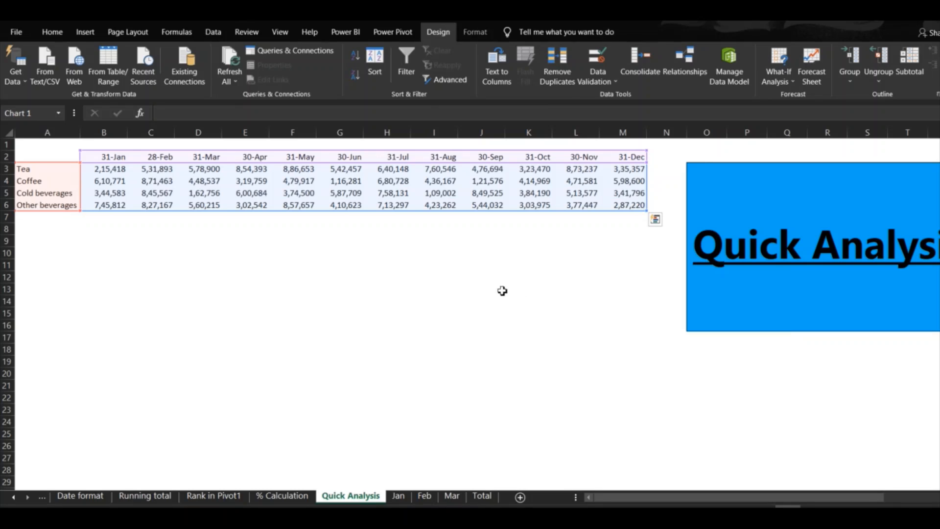
left_click_drag(529, 226, 250, 245)
left_click(488, 193)
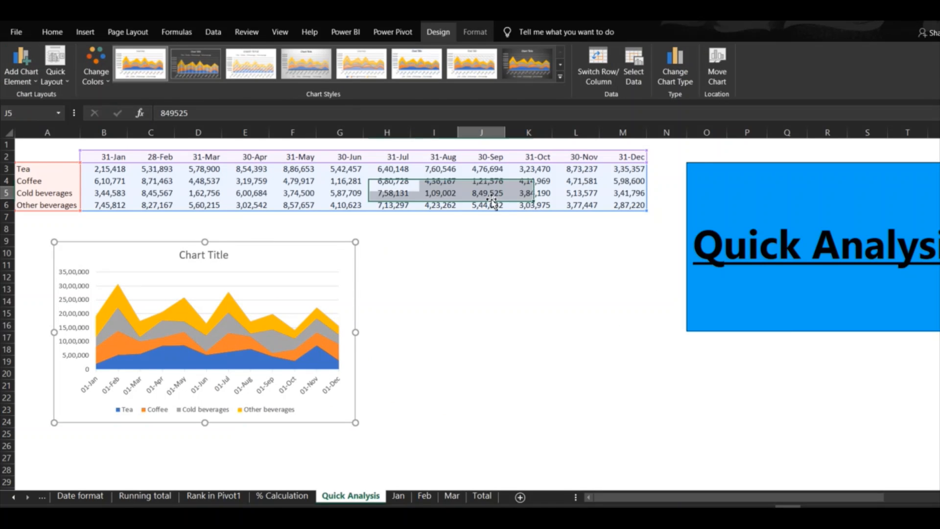
left_click_drag(37, 156, 629, 204)
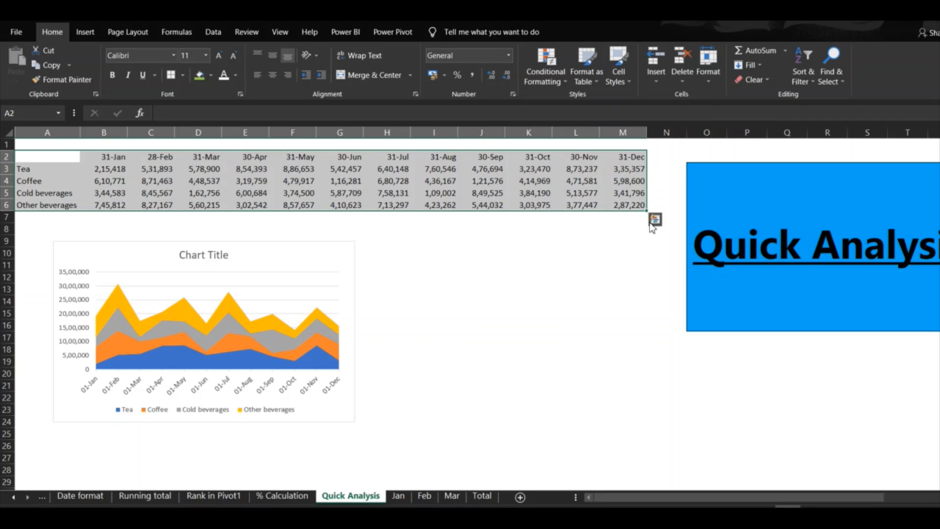
left_click(654, 221)
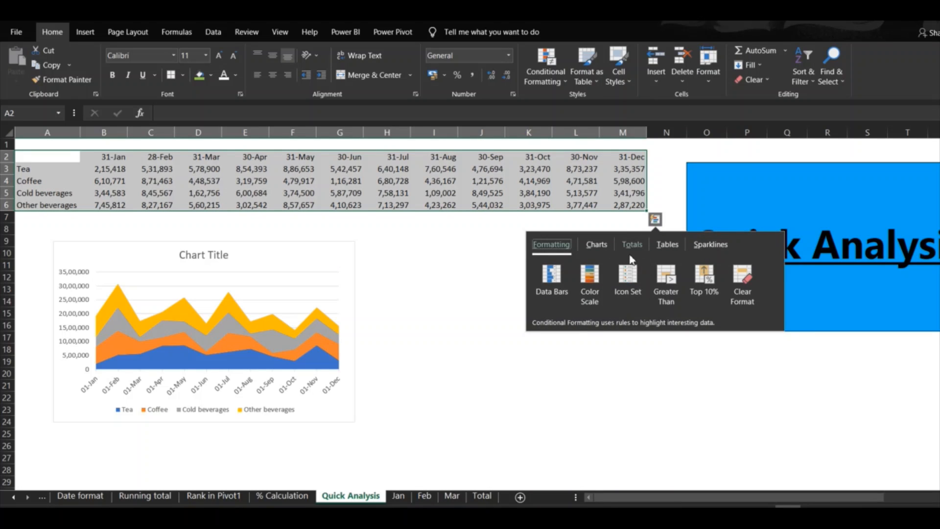
left_click(597, 245)
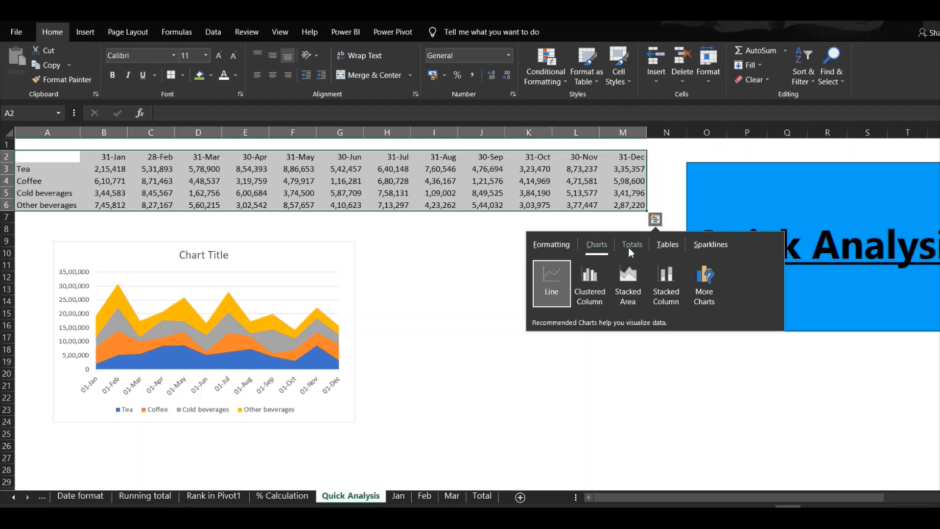
left_click(659, 246)
left_click(463, 299)
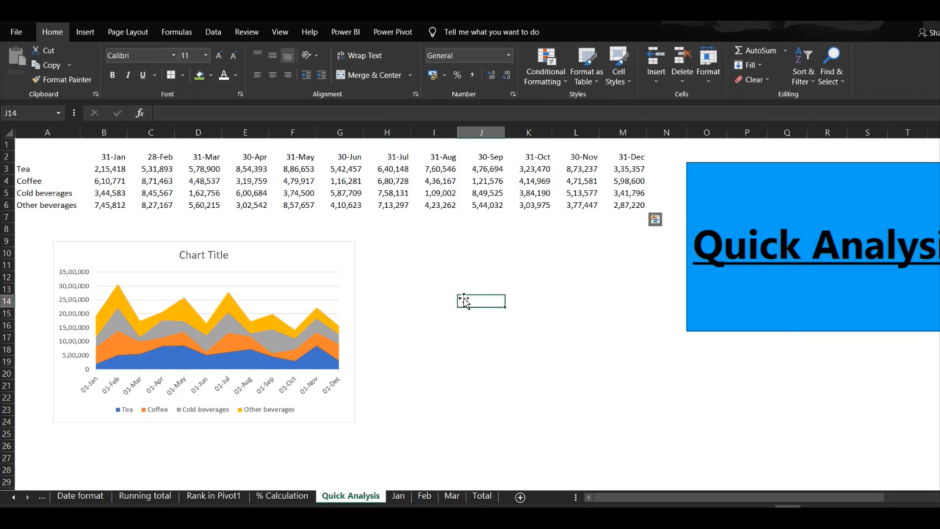
- In F4 of the Total sheet, enter the 3D formula =SUM(Jan:Mar!F4) to add the Sales cell across the Jan, Feb and Mar sheets
left_click(397, 495)
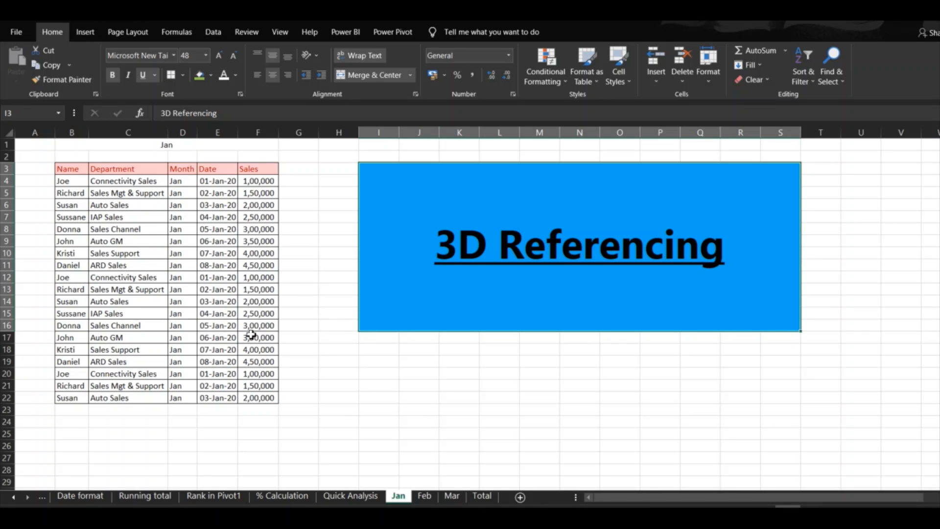
left_click(424, 496)
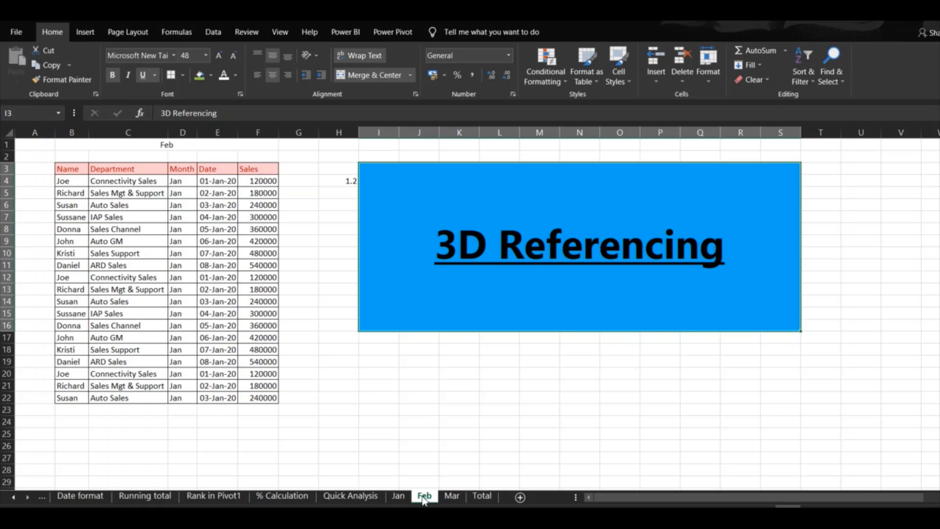
left_click(450, 496)
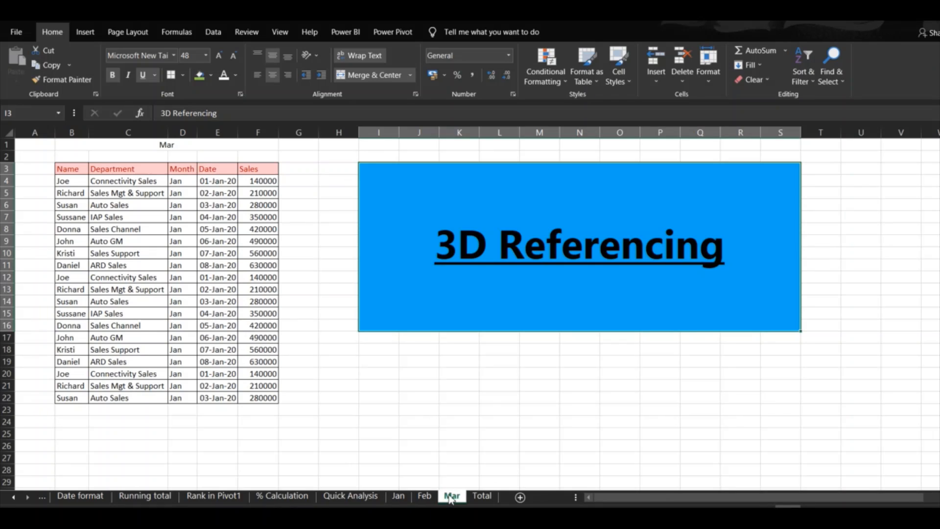
left_click(475, 496)
left_click(266, 184)
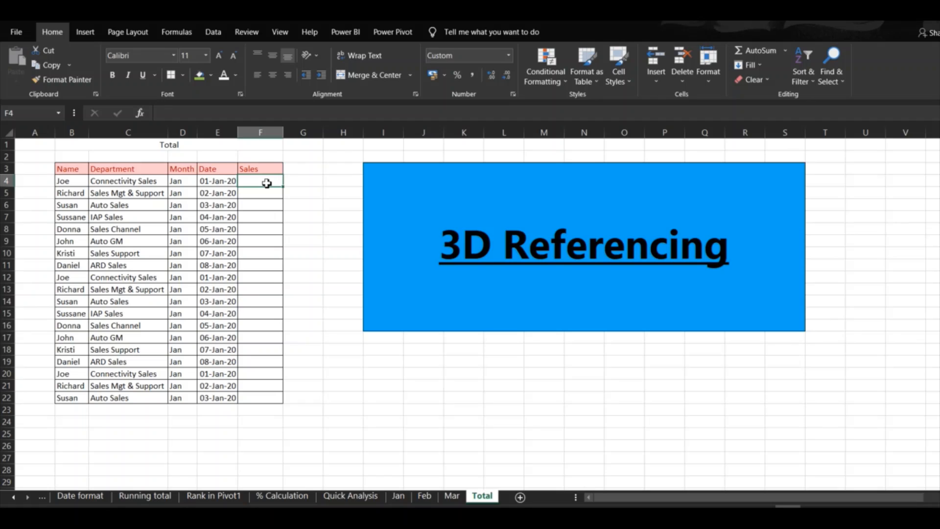
type("=sum")
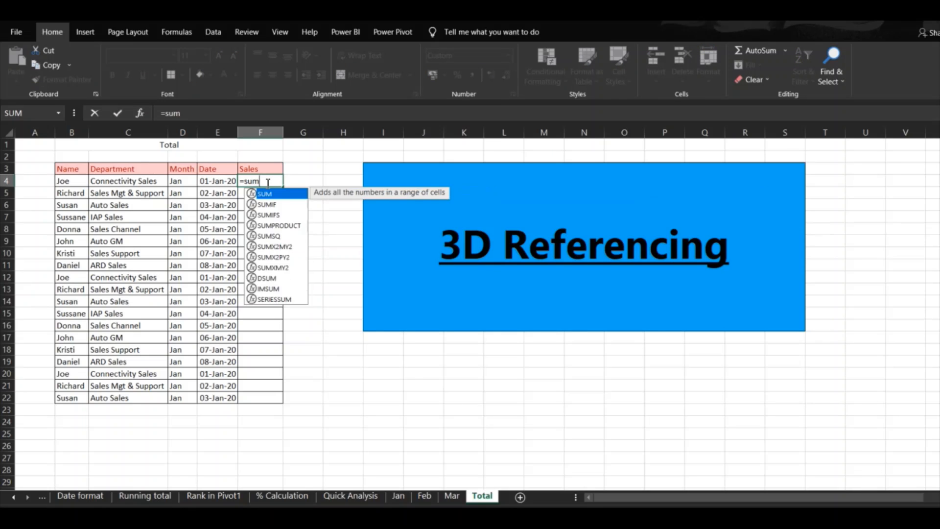
key("Tab")
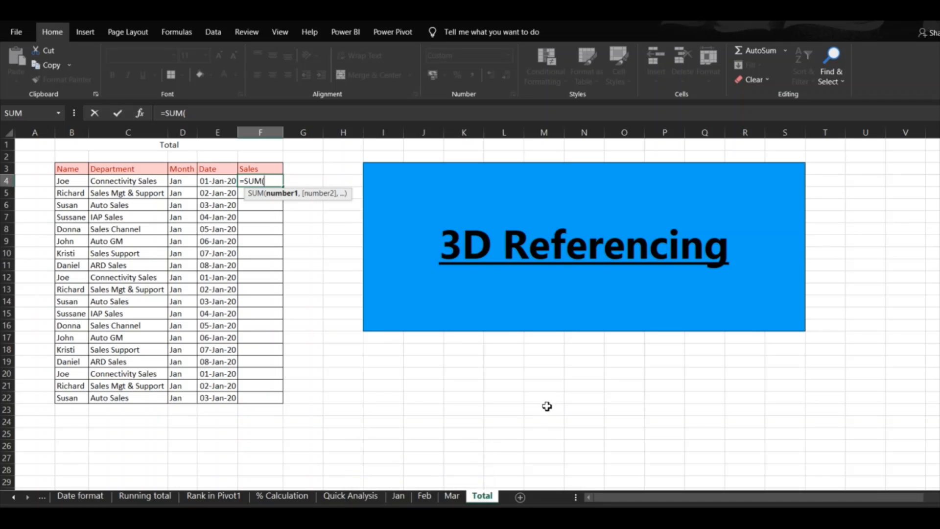
left_click(403, 496)
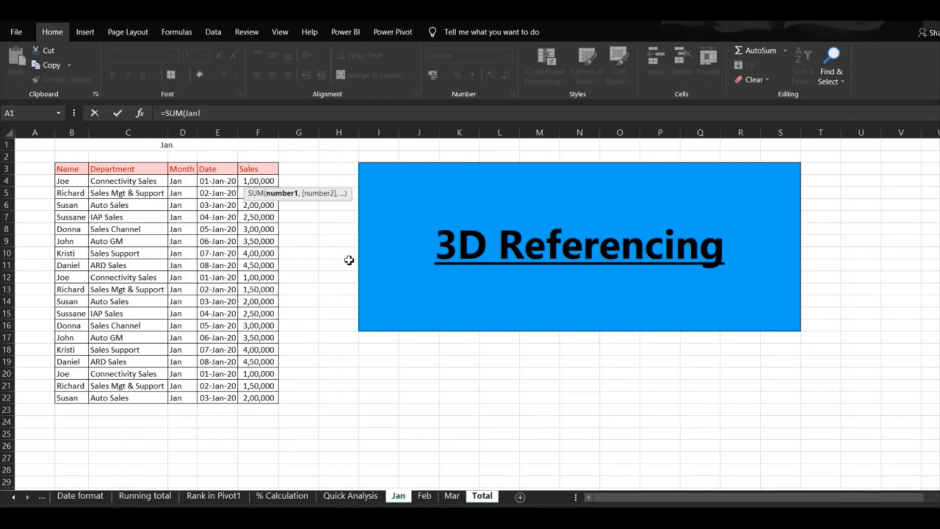
left_click(265, 182)
left_click(426, 497, "shift")
left_click(451, 497, "shift")
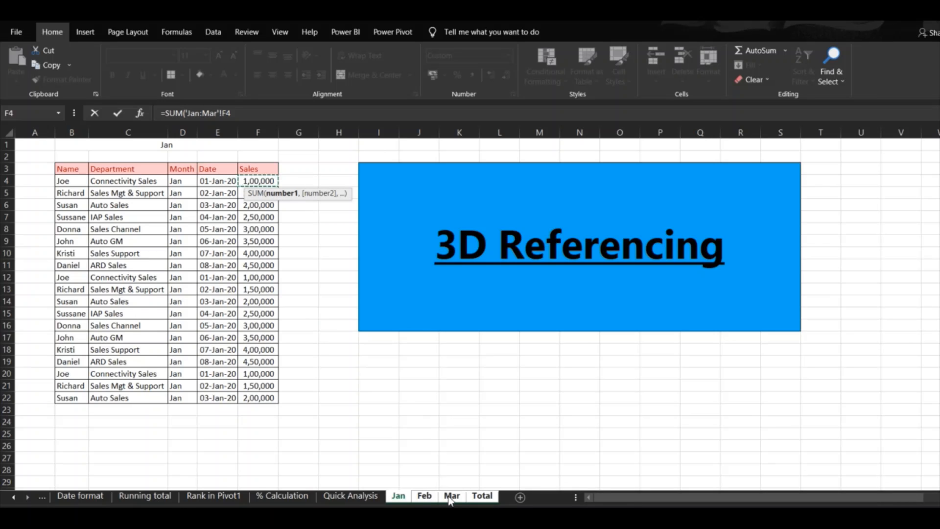
key("Return")
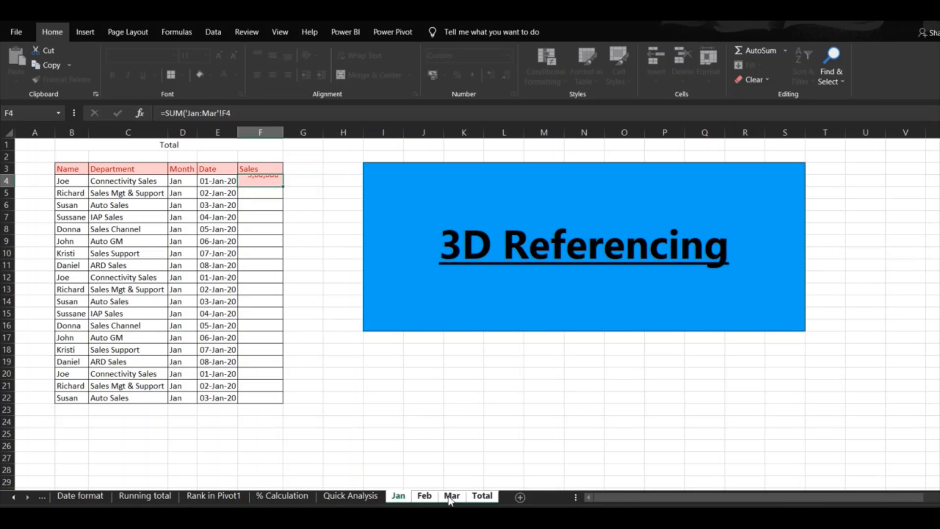
key("Up")
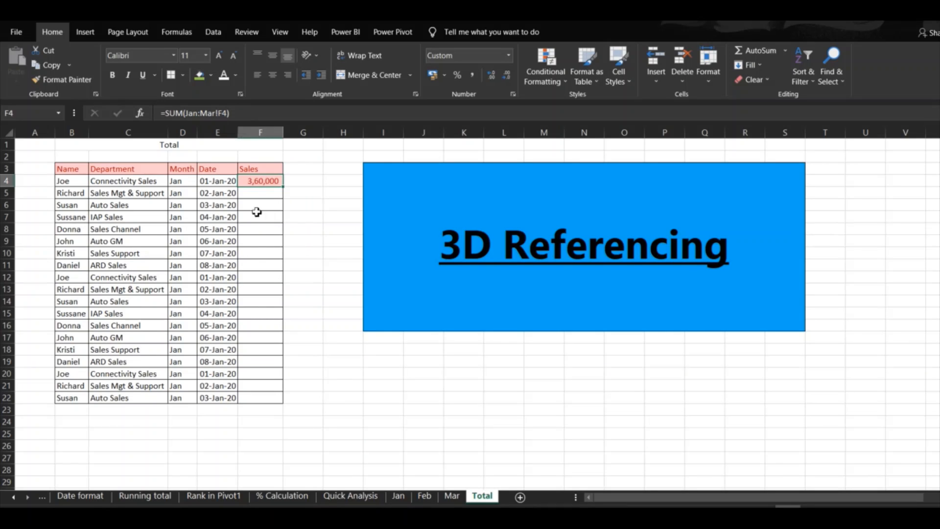
- Copy the 3D sum formula from F4 down the Total sheet's Sales column through F22
left_click_drag(300, 180, 299, 193)
left_click(278, 183)
key("ctrl+c")
key("shift+Down")
key("shift+Down")
key("shift+Down")
key("shift+Down")
key("shift+Down")
key("shift+Down")
key("shift+Down")
key("shift+Down")
key("shift+Down")
key("shift+Down")
key("shift+Down")
key("shift+Down")
key("shift+Down")
key("shift+Down")
key("shift+Down")
key("shift+Down")
key("shift+Down")
key("shift+Down")
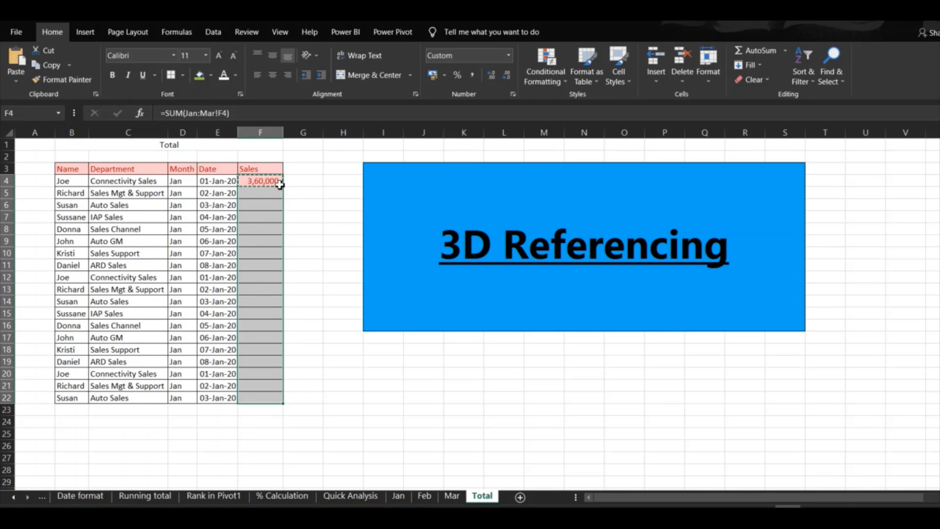
key("Return")
- Check the copied 3D sum formulas cell by cell down the Total sheet's Sales column to F22
key("Down")
key("Down")
key("Down")
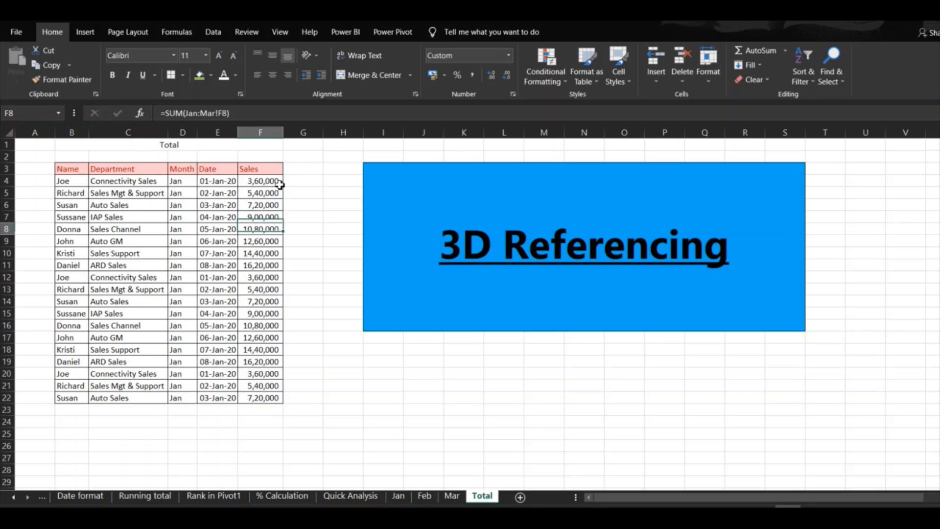
key("Down")
key("Down")
key("Down")
key("Down")
key("Down")
key("Down")
key("Down")
key("Down")
key("Down")
key("Down")
key("Down")
key("Down")
key("Down")
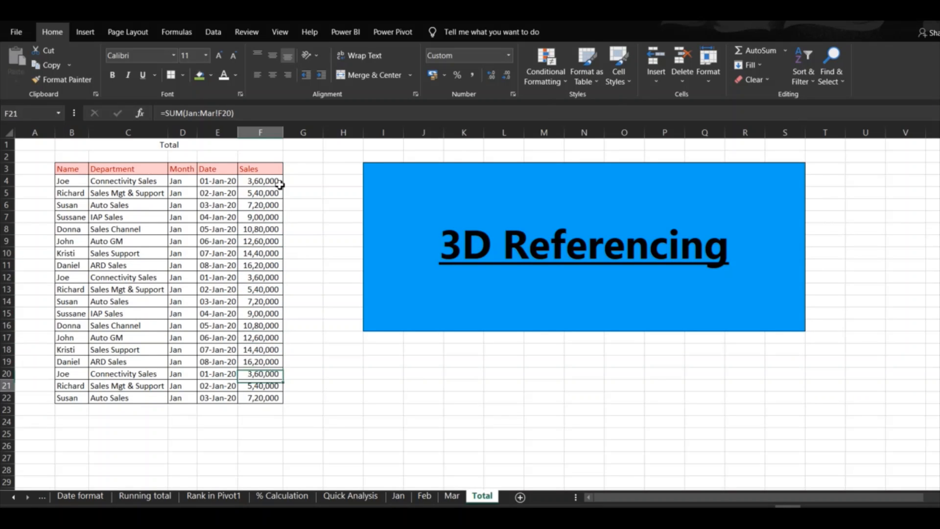
key("Down")
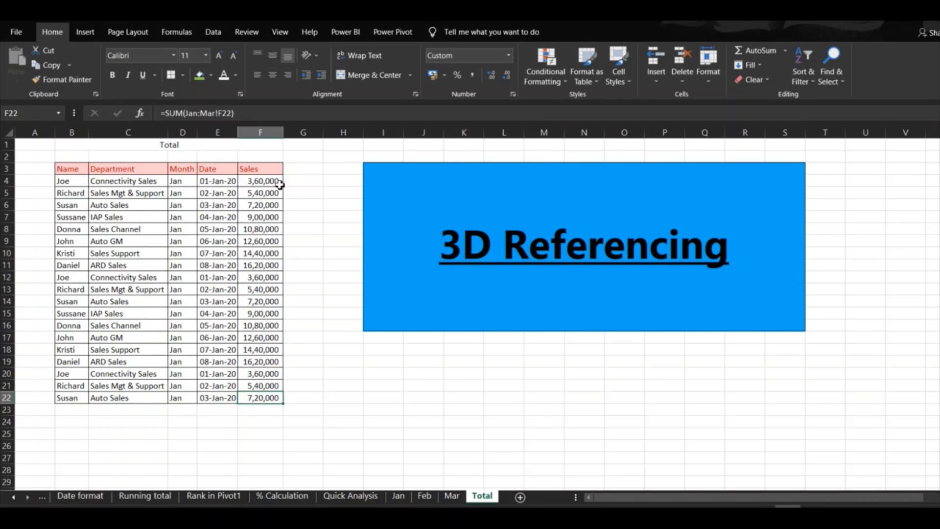